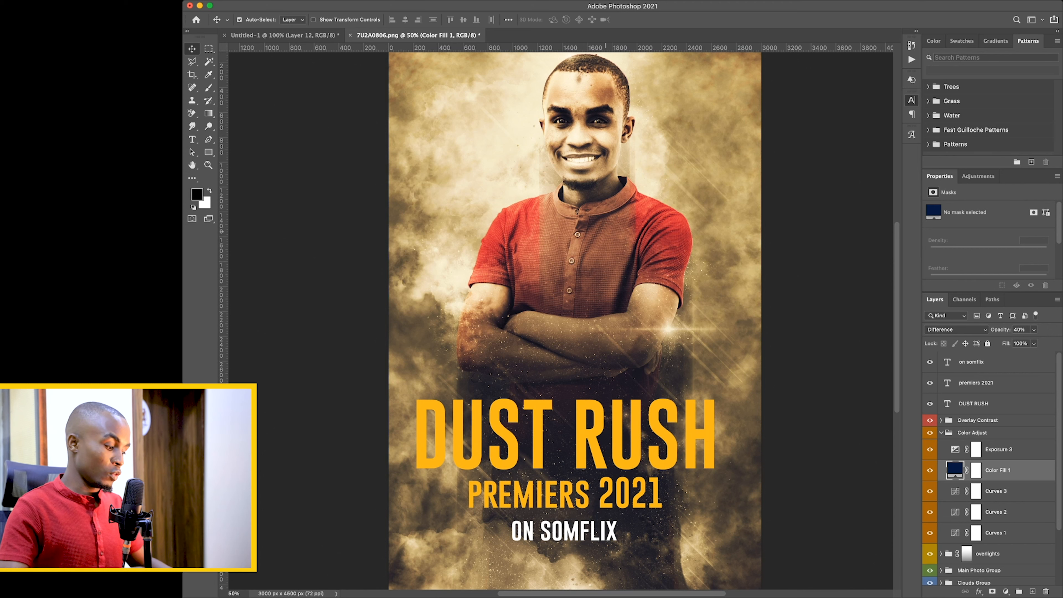
Step: Collapse the Color Adjust group, zoom out to fit the poster, and switch to Untitled-1
key("super")
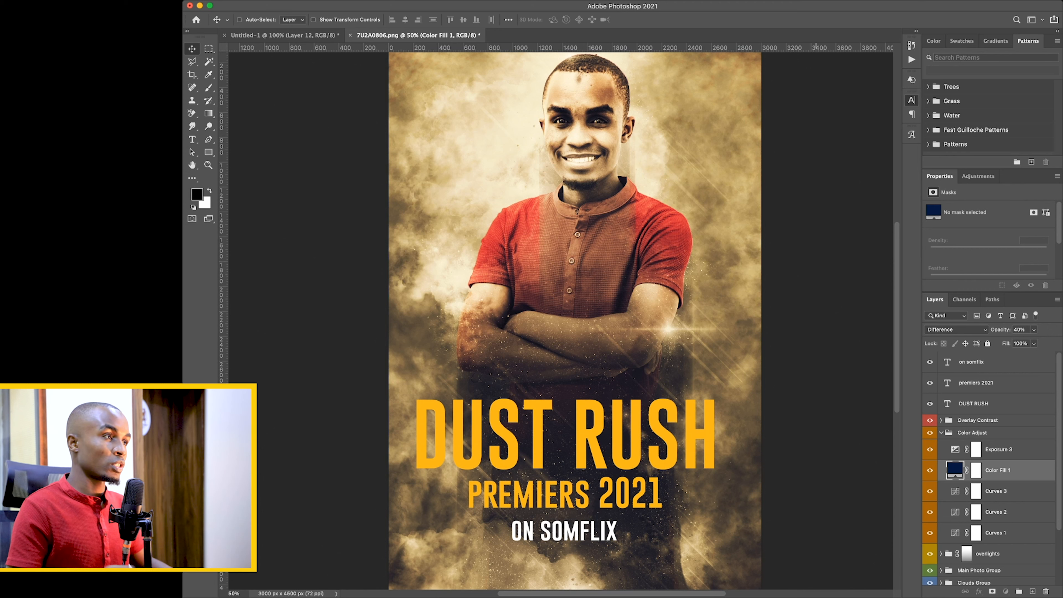
left_click(942, 433)
key("super+minus")
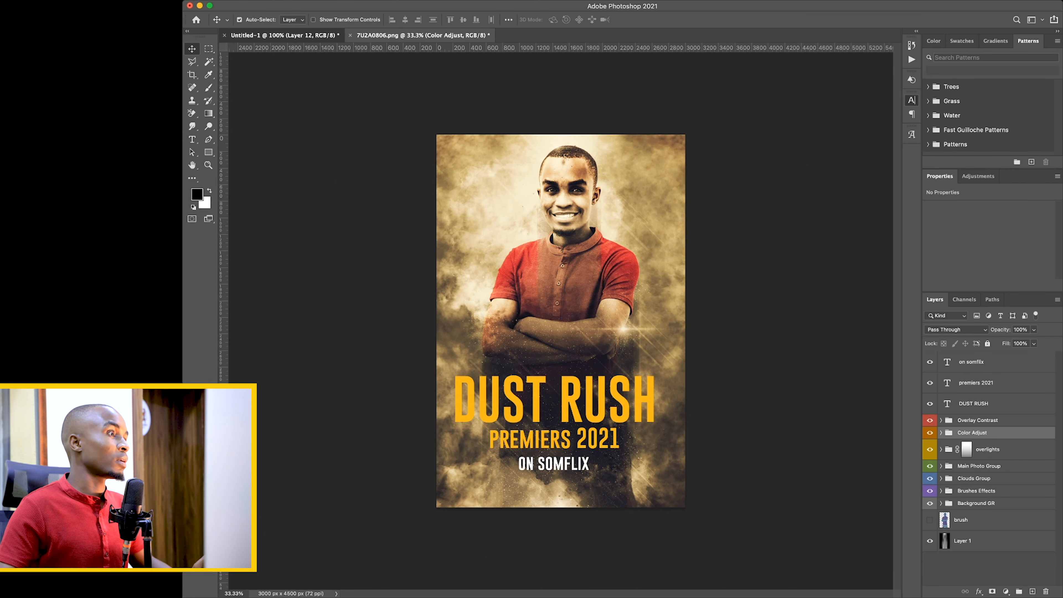
left_click(285, 35)
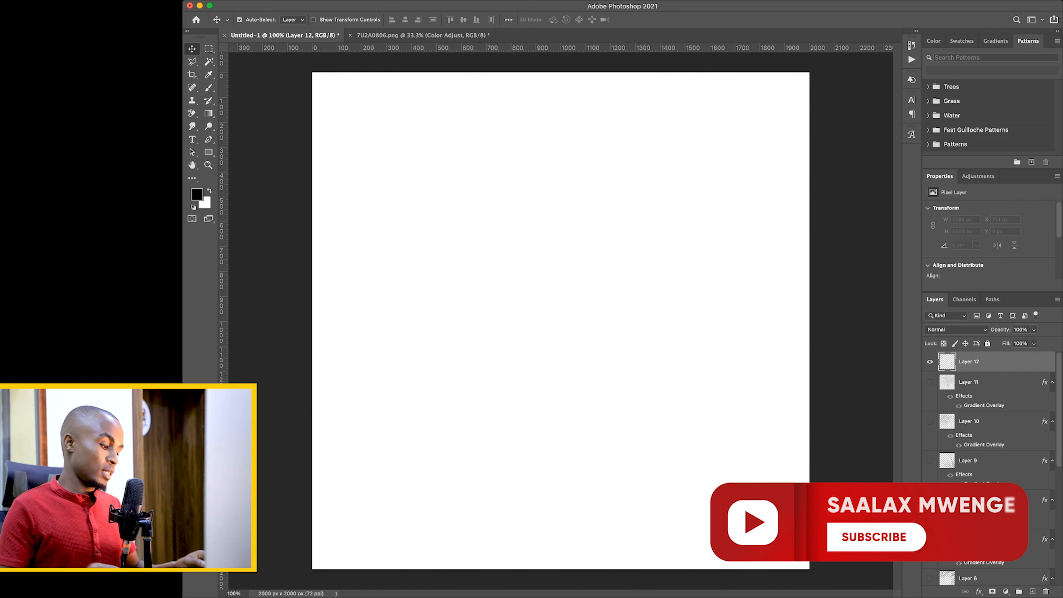
Step: Delete Layer 1 through Layer 12 from Untitled-1 and hide the side panels
scroll(997, 469, "down", 10)
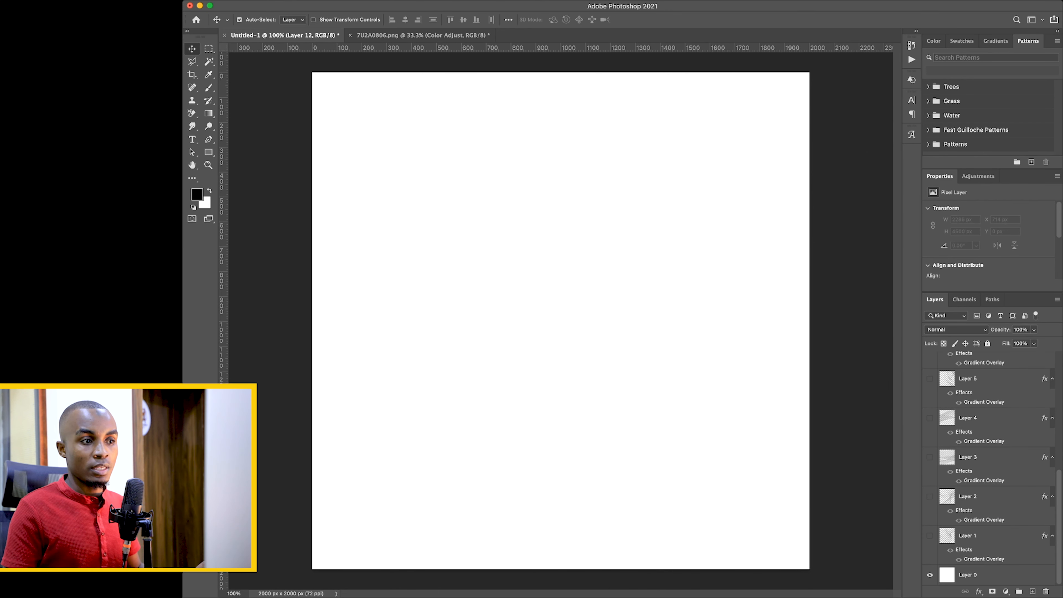
left_click(997, 536)
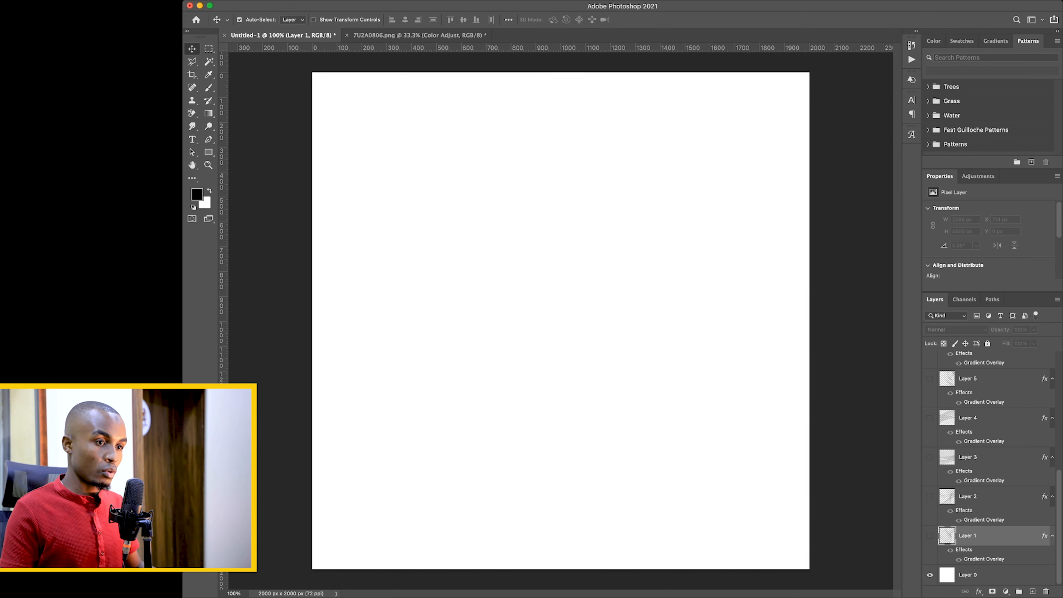
scroll(996, 469, "up", 10)
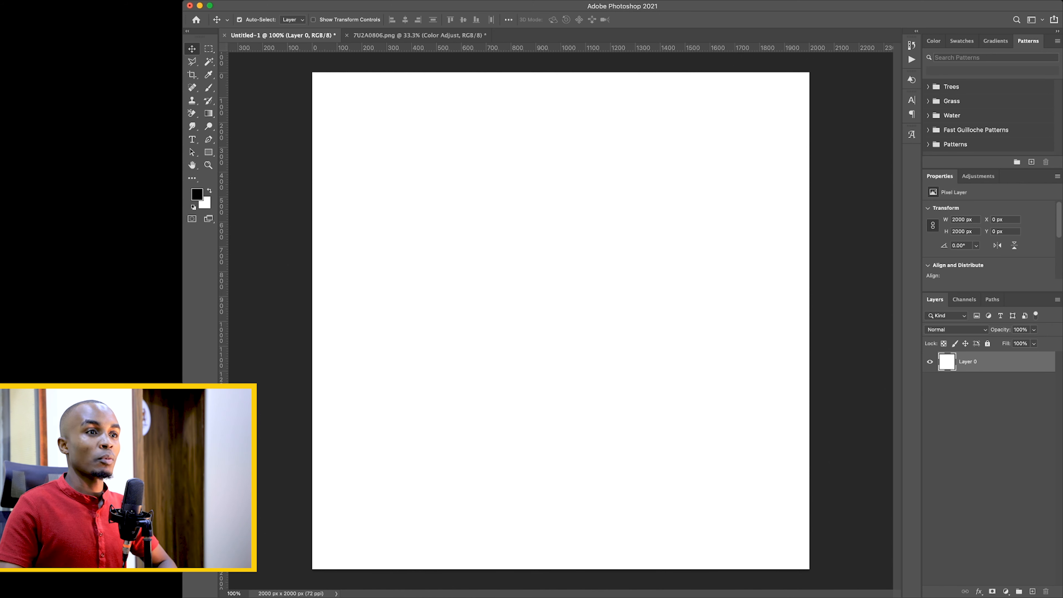
key("shift+Tab")
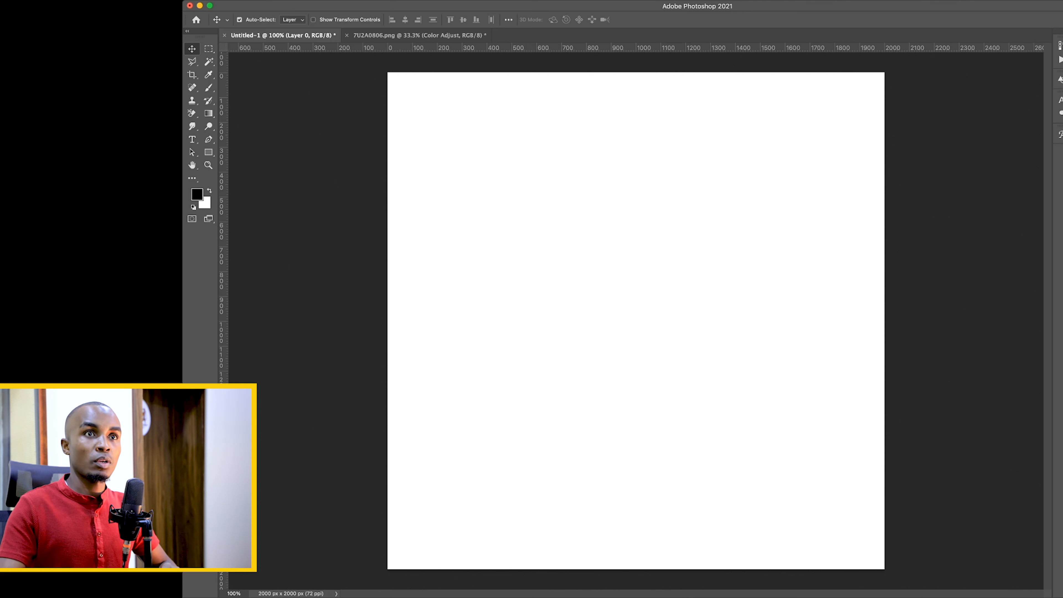
Step: Switch out of Photoshop to fetch the photo for placing on the canvas
key("super+Tab")
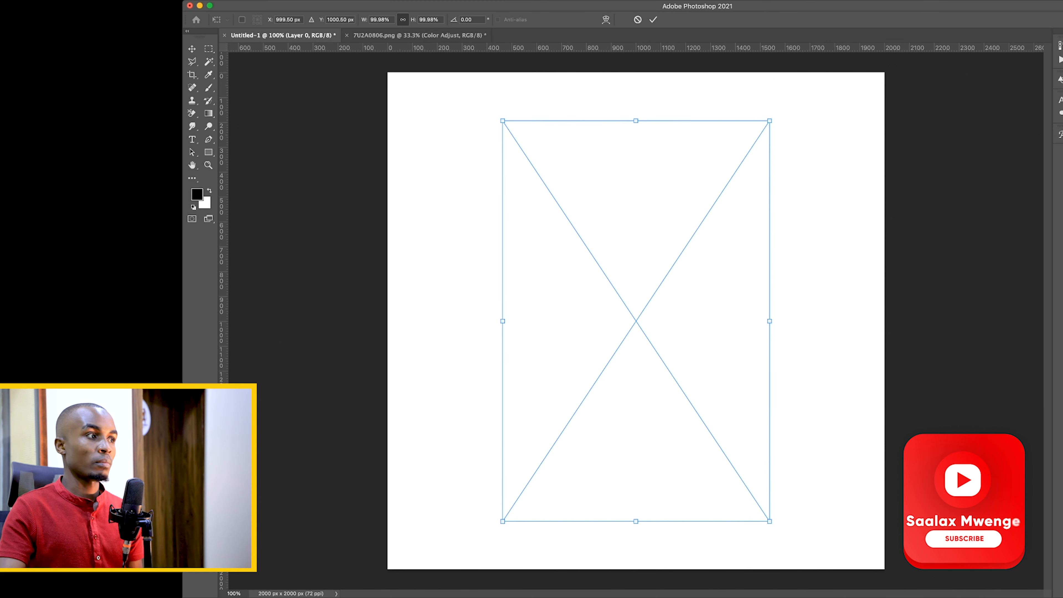
Step: Stretch the placed 7U2A0843 photo to full canvas height and slide it left
left_click_drag(636, 120, 636, 73)
left_click_drag(636, 521, 635, 570)
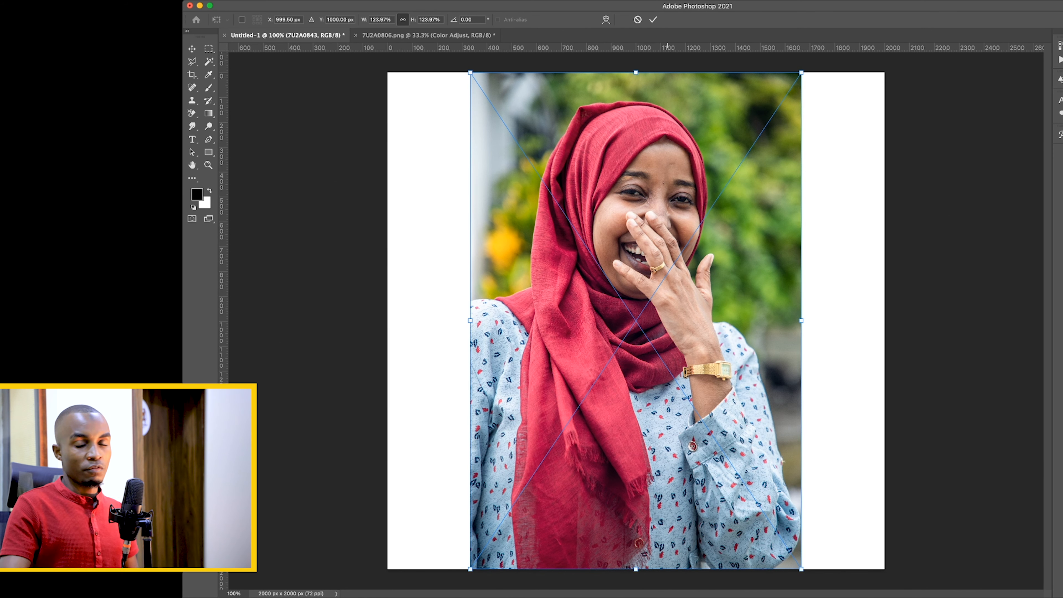
key("Return")
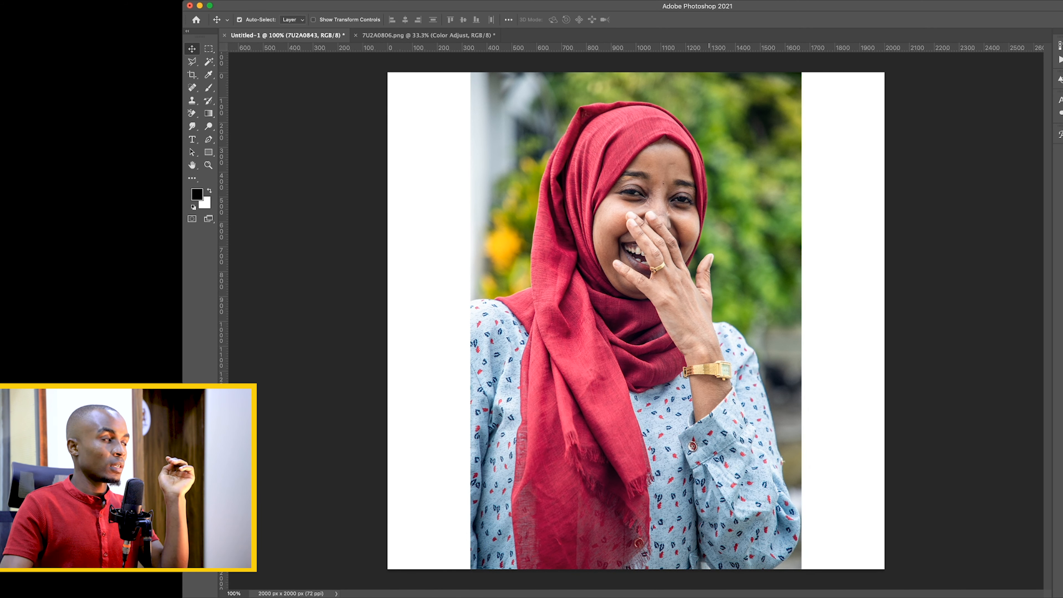
left_click_drag(709, 293, 626, 293)
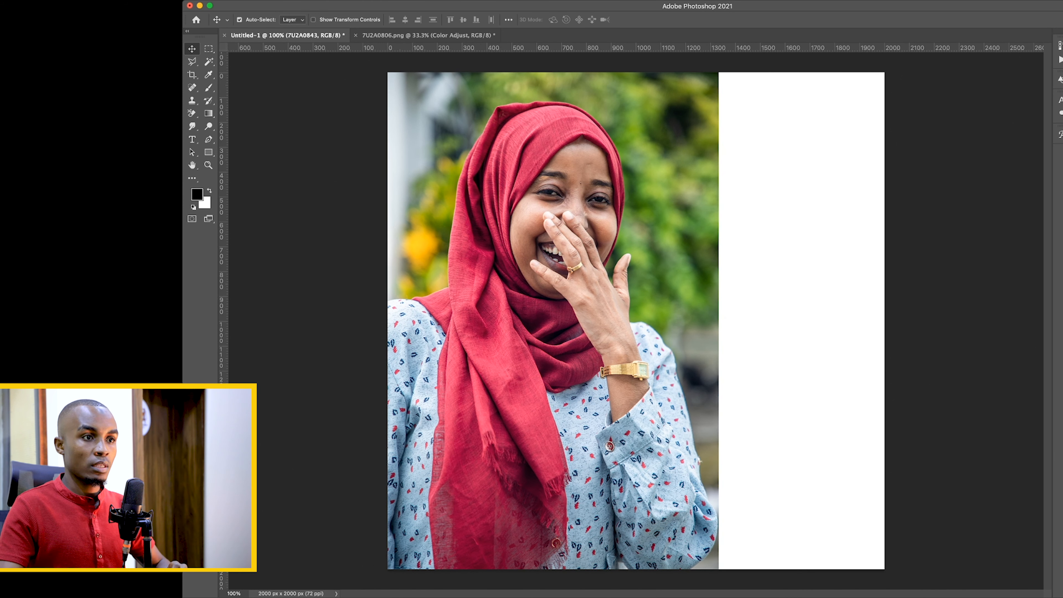
Step: Duplicate the 7U2A0843 photo layer and begin a black-to-white gradient fill
key("super+j")
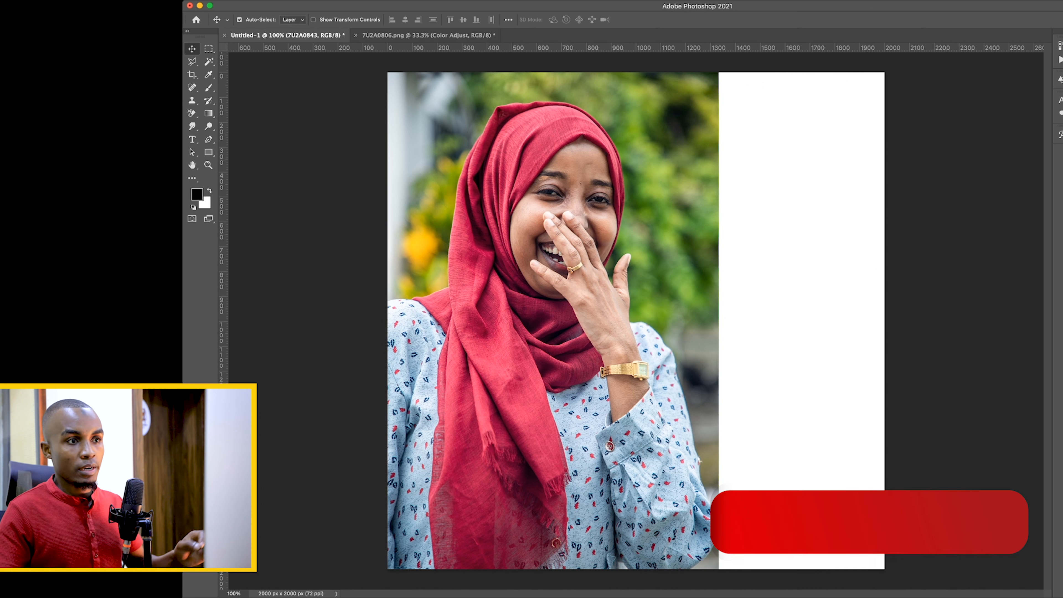
key("super+j")
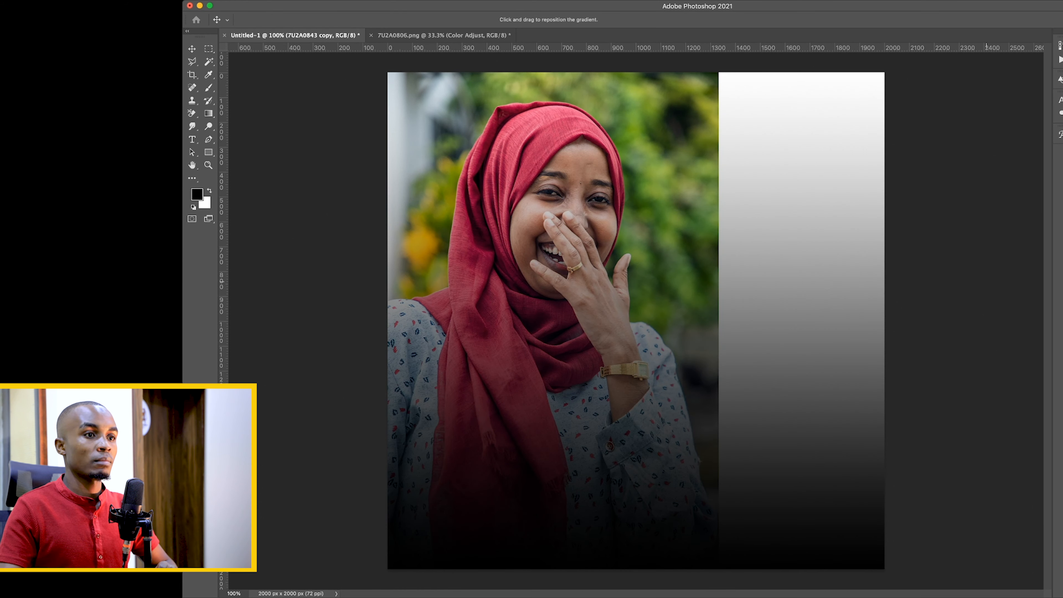
Step: Replace the dark fill with a new layer and a white-to-blue gradient from sampled colours
key("Escape")
key("super+shift+alt+n")
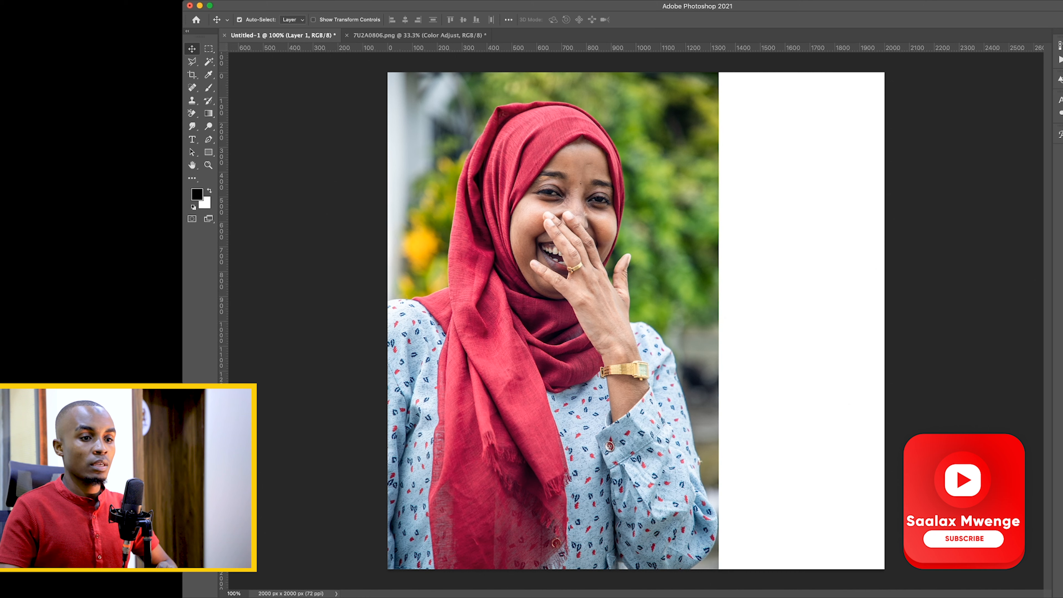
key("i")
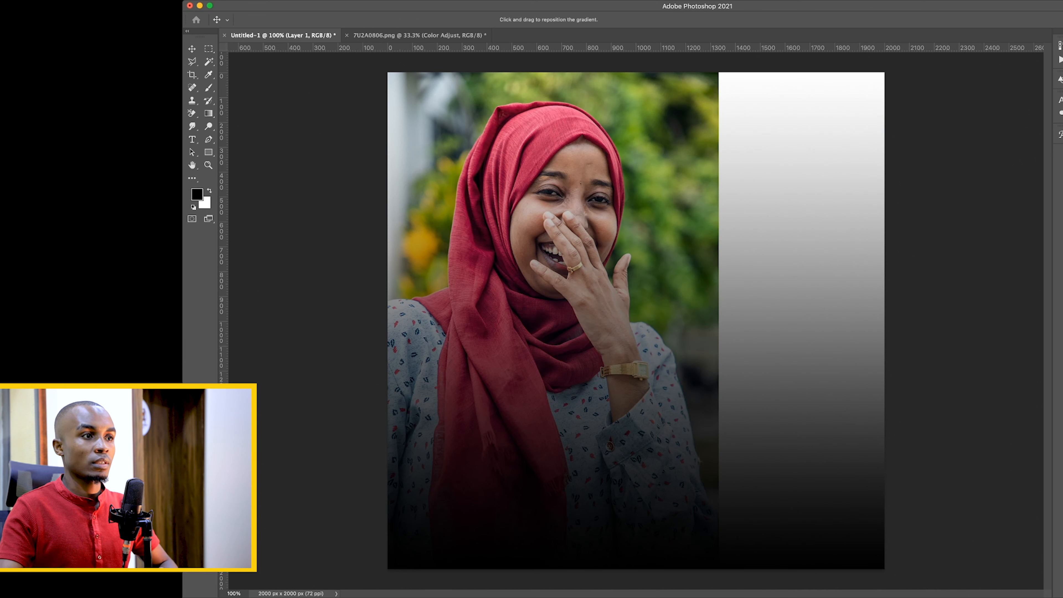
key("i")
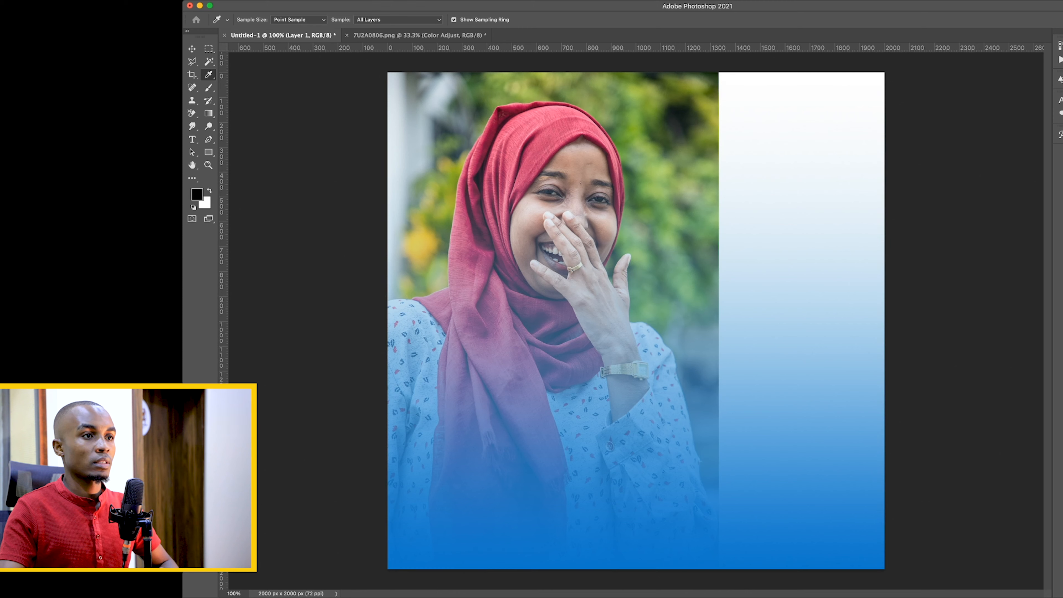
Step: Select the original 7U2A0843 photo layer and mask out its green leafy background
key("v")
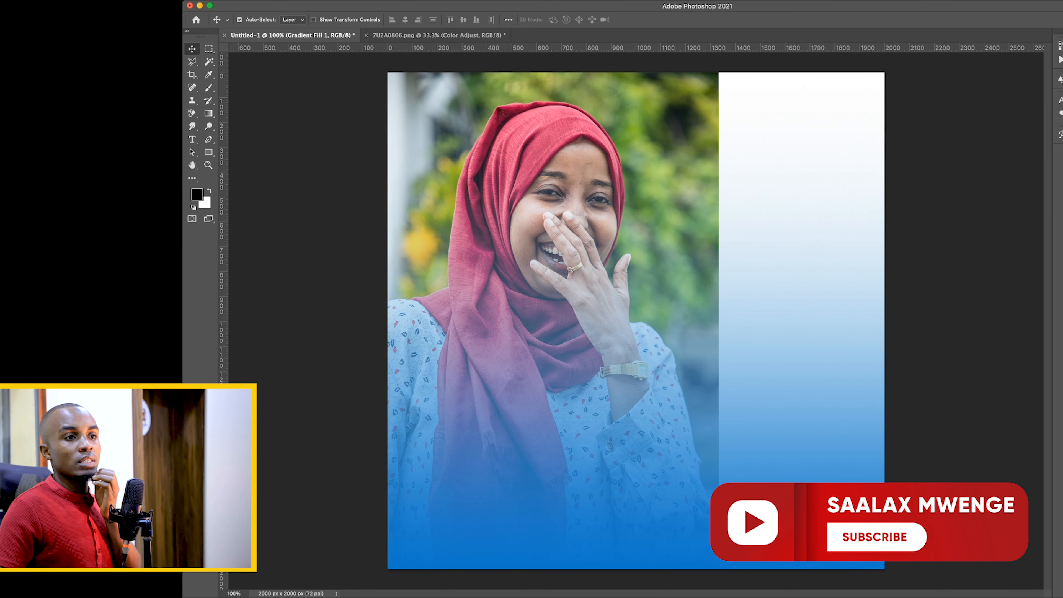
key("alt+bracketleft")
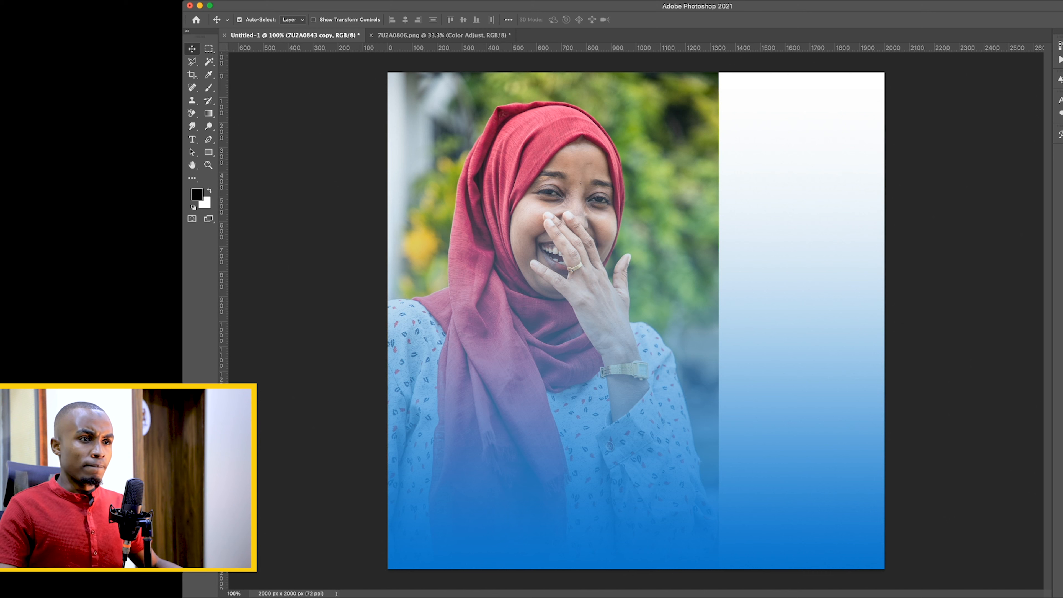
key("alt+bracketleft")
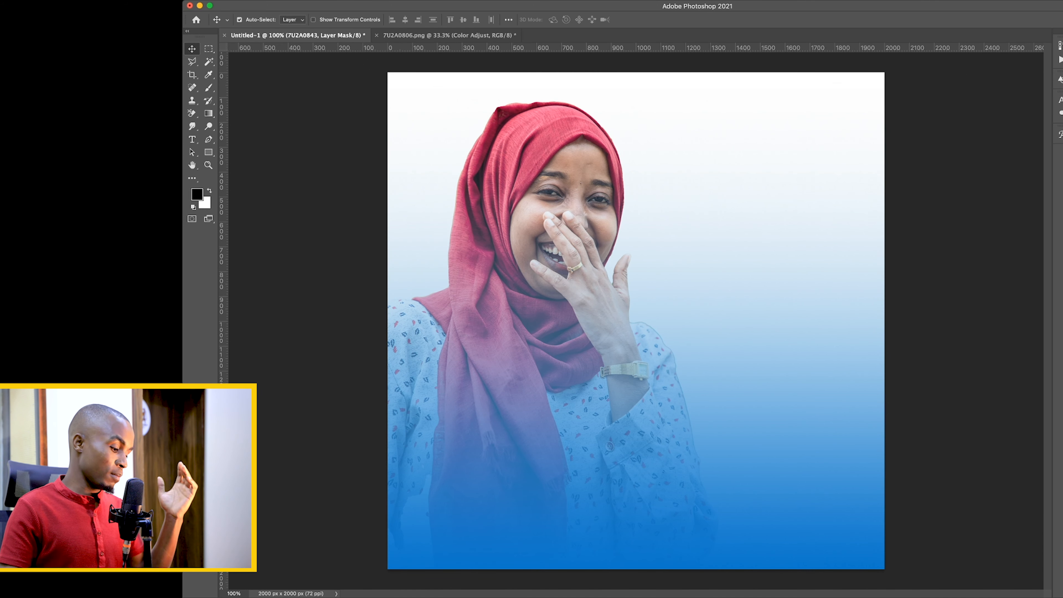
Step: Set up an 800 px soft round brush with white as the foreground colour
key("b")
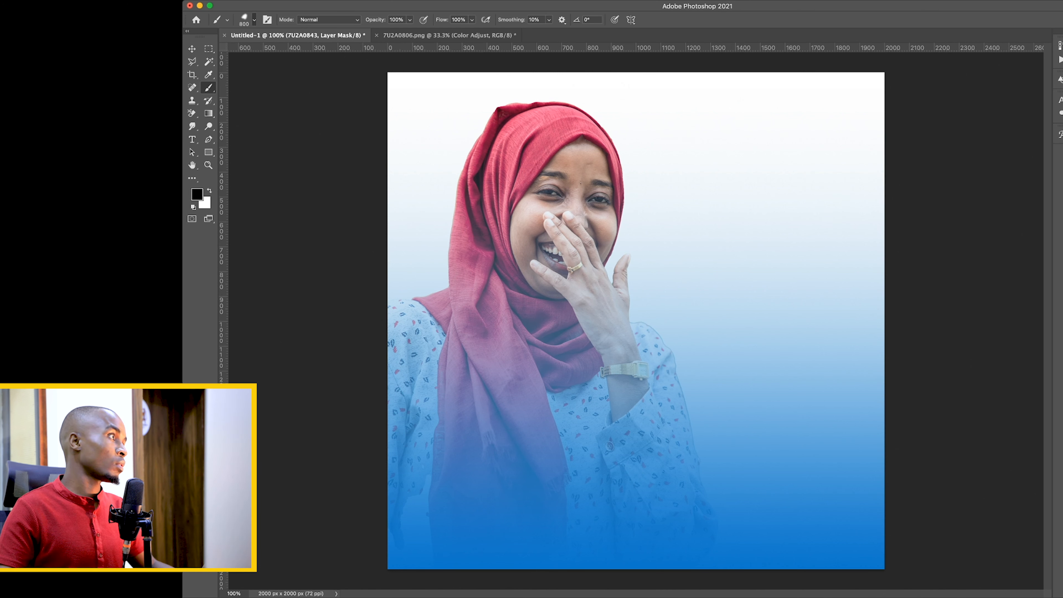
key("comma")
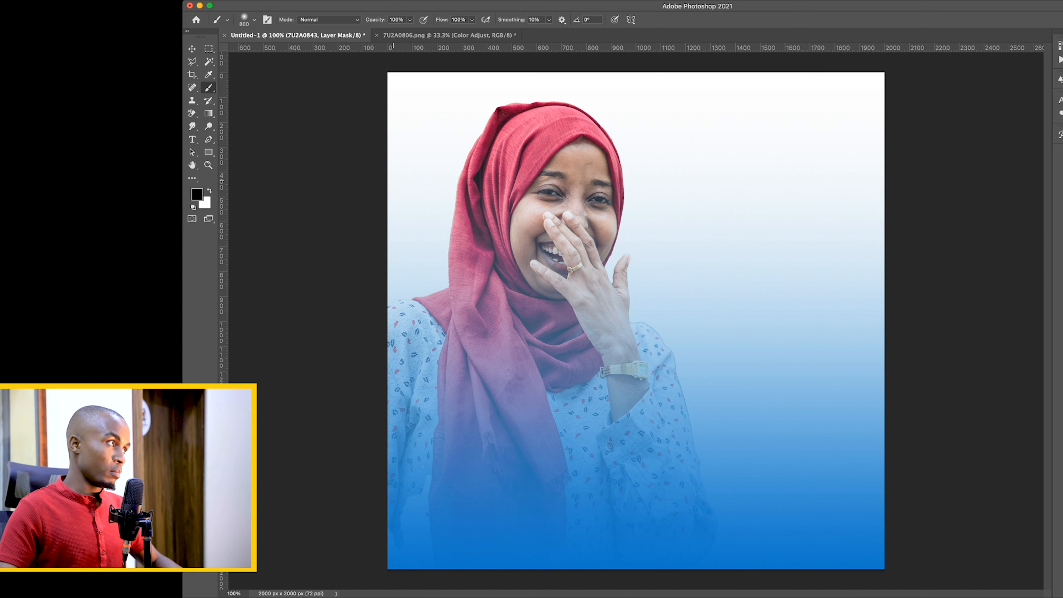
key("x")
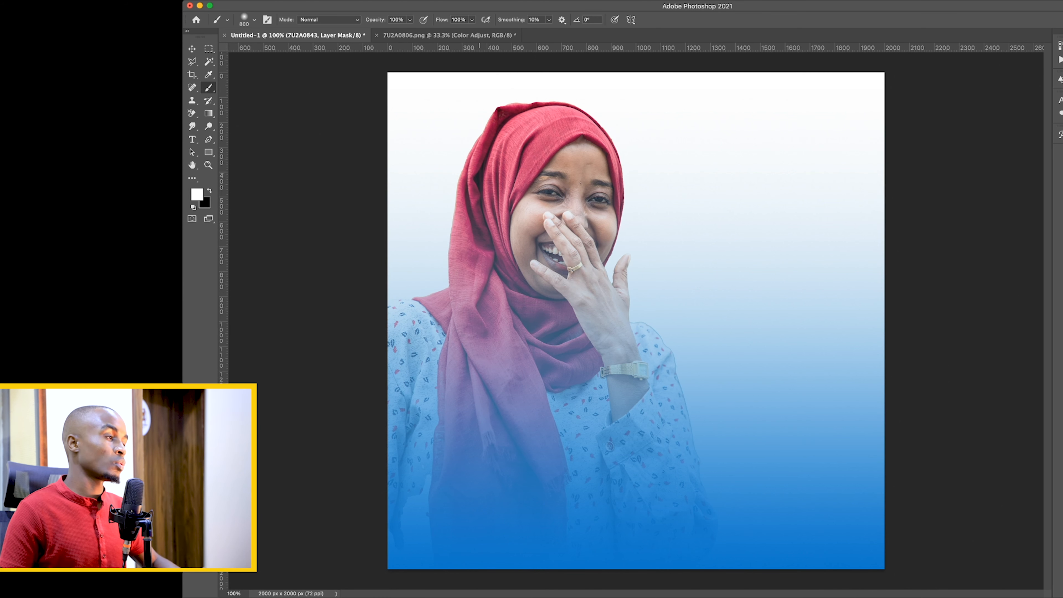
Step: Paint white on the mask to restore blurred greenery upper left, right of the head, and beside the face
mouse_move(397, 234)
left_mouse_down()
mouse_move(406, 96)
mouse_move(435, 90)
mouse_move(469, 92)
mouse_move(497, 113)
mouse_move(529, 109)
mouse_move(533, 231)
mouse_move(538, 188)
mouse_move(427, 114)
left_mouse_up()
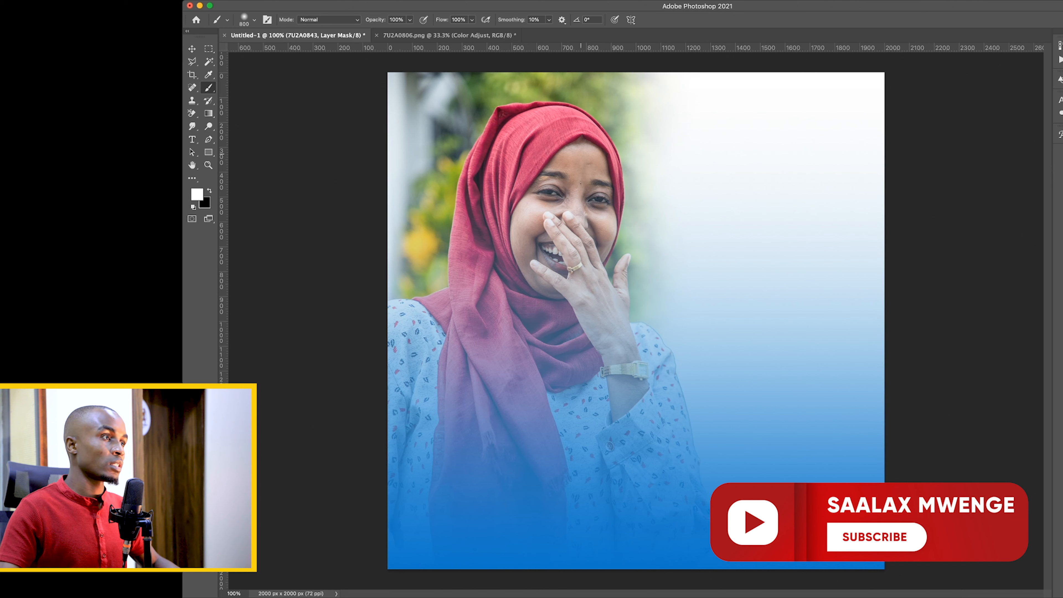
mouse_move(581, 126)
left_mouse_down()
mouse_move(576, 188)
mouse_move(516, 77)
left_mouse_up()
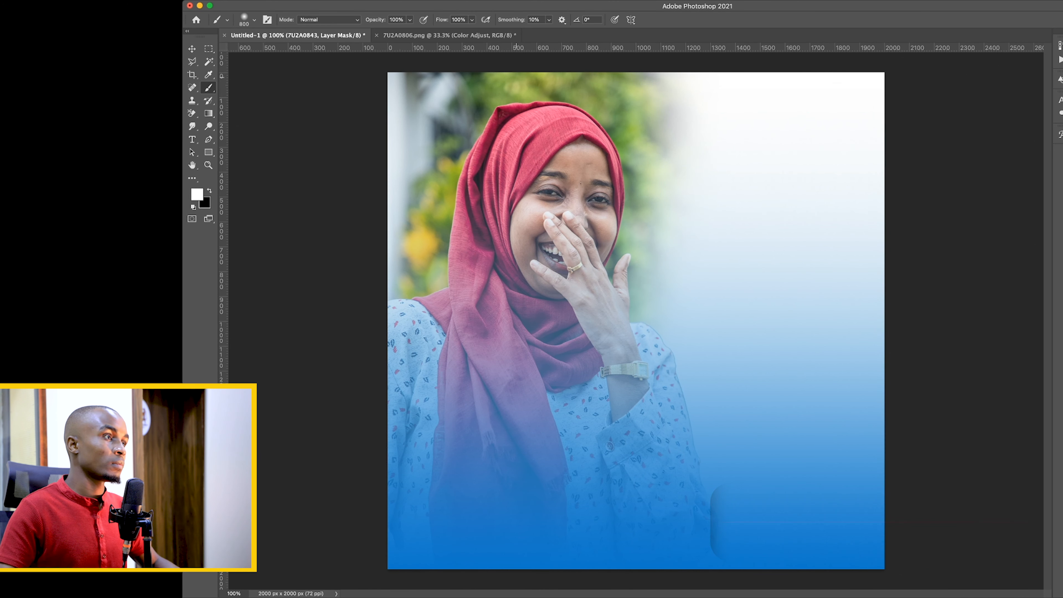
left_click_drag(592, 239, 576, 336)
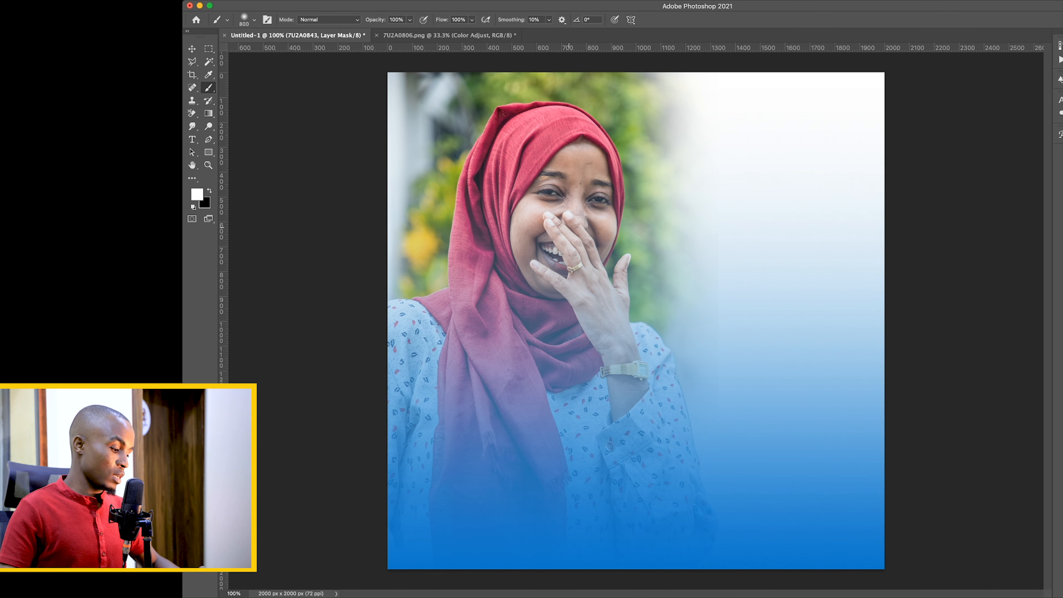
Step: Reset black as foreground, select Gradient Fill 1, and lower its opacity to 70%
key("x")
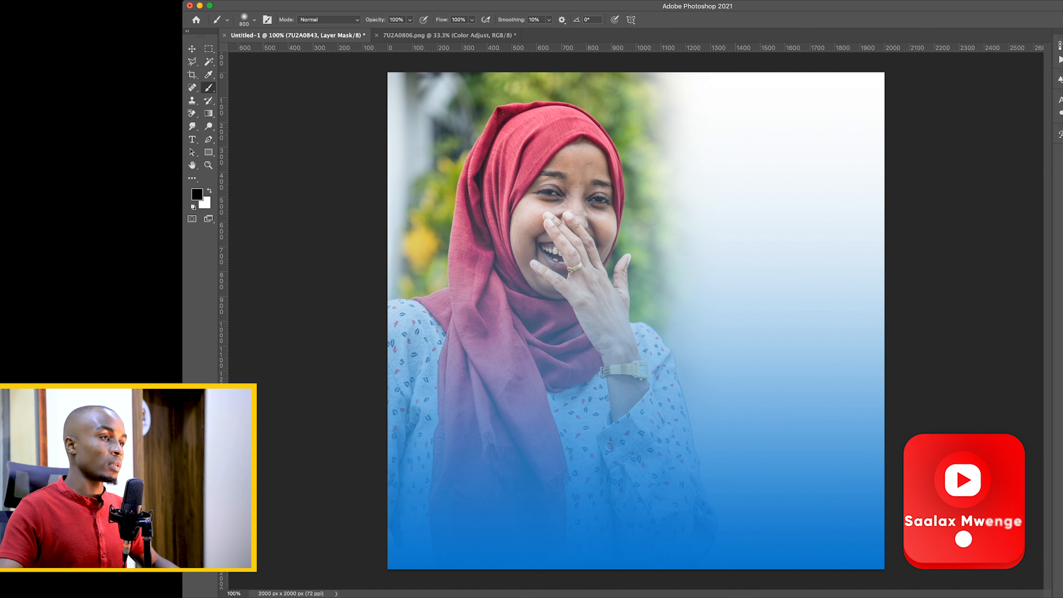
key("v")
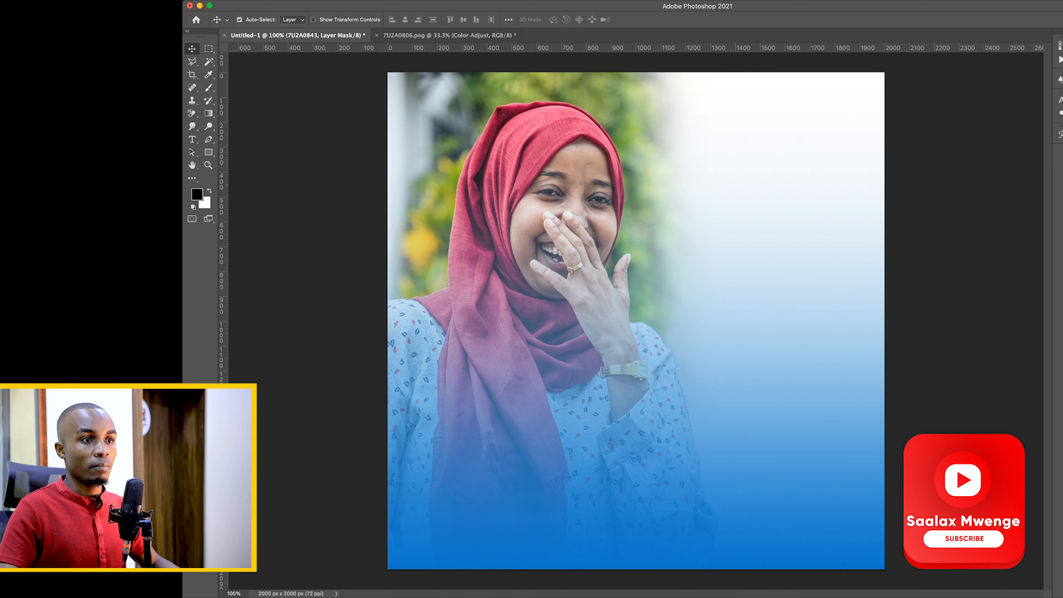
key("alt+[")
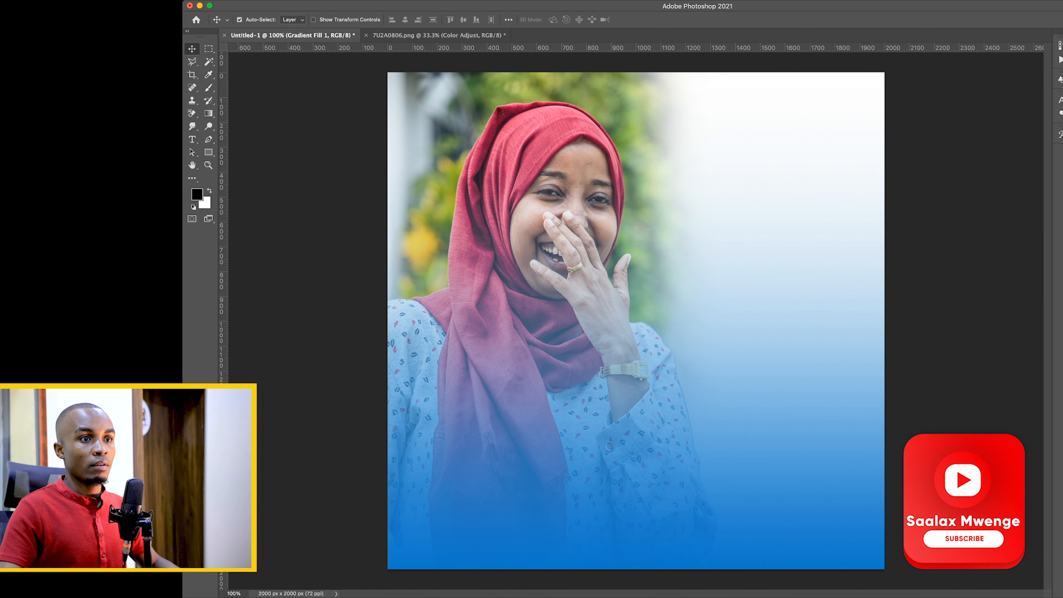
key("7")
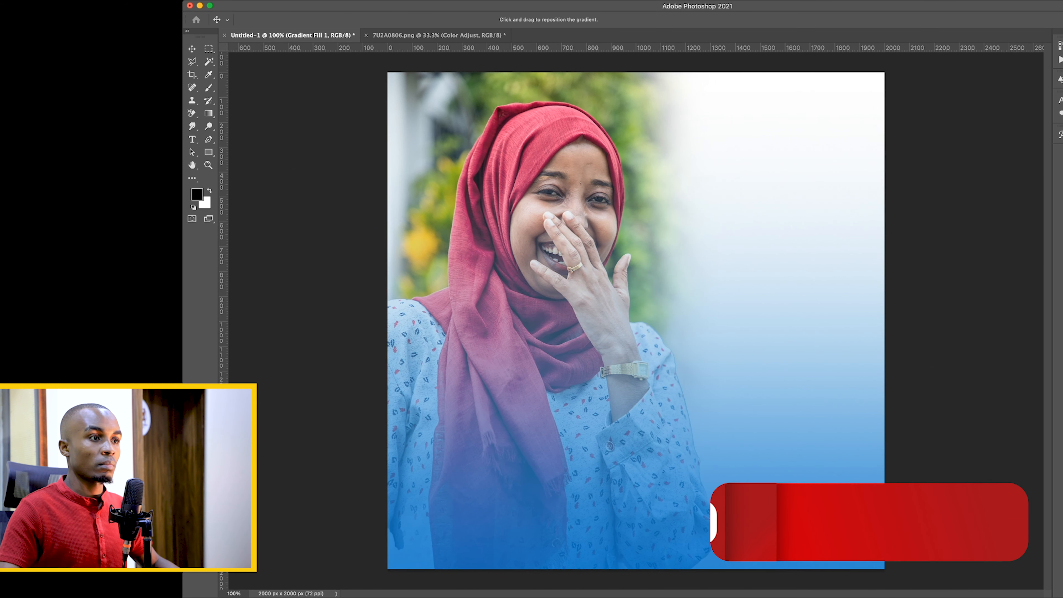
Step: Recolour the gradient's end stop with the hijab's pinkish red and confirm it
key("i")
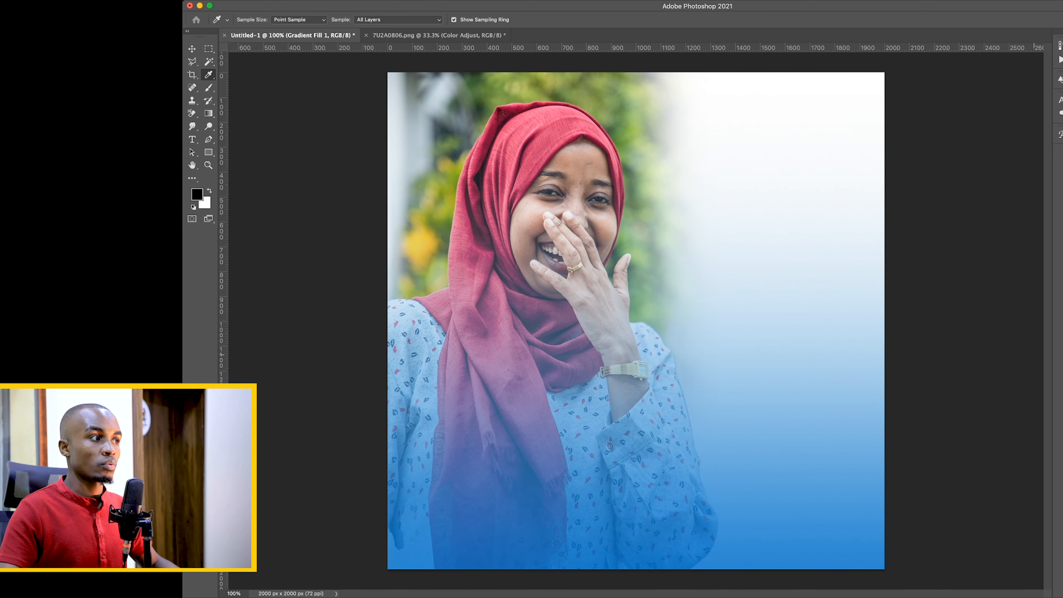
left_click_drag(1035, 354, 1041, 355)
key("v")
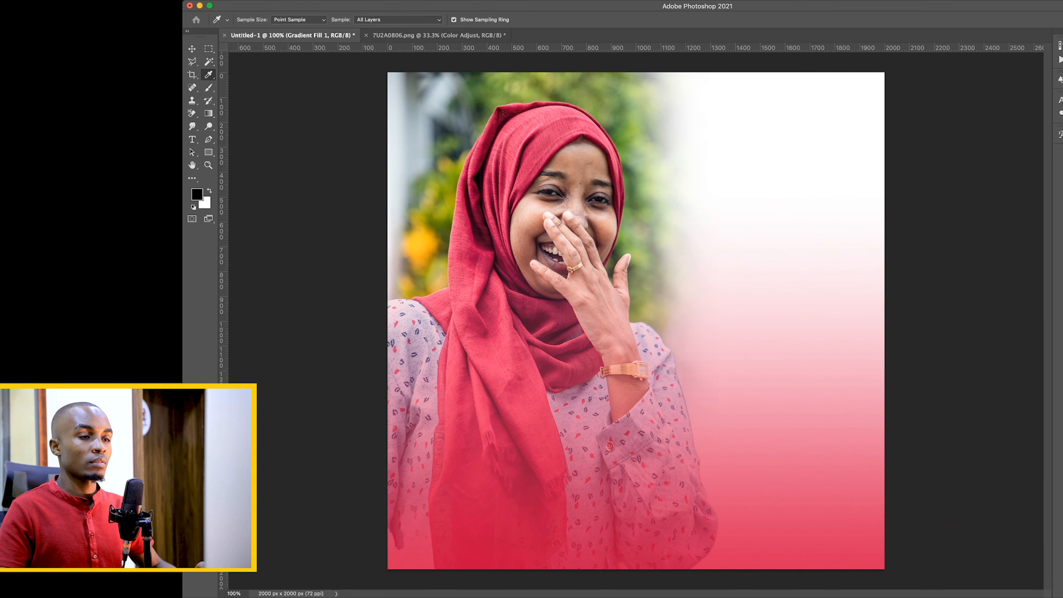
key("Return")
key("Return")
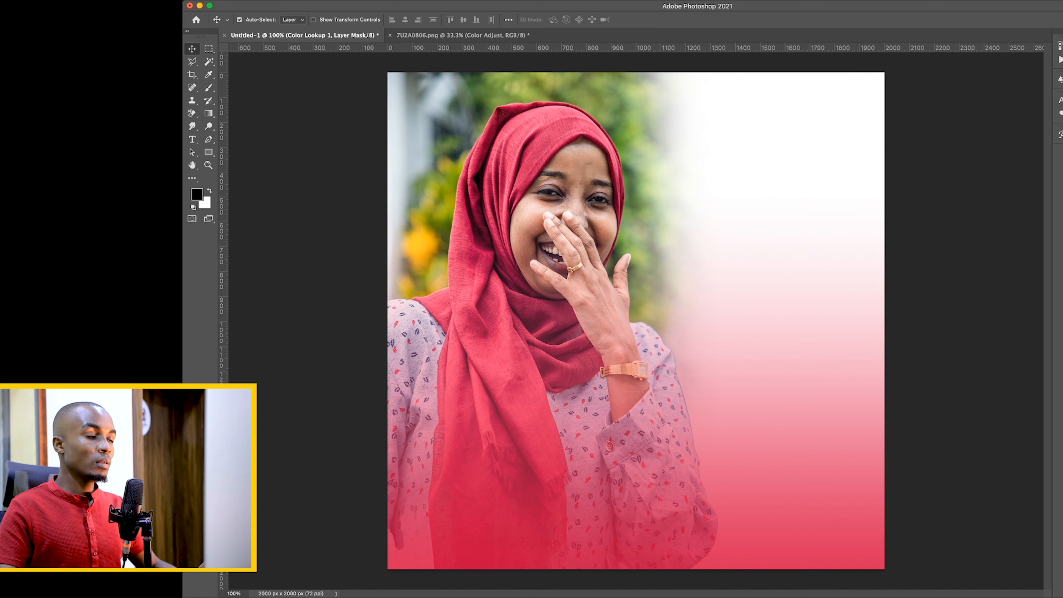
Step: Step through the Color Lookup 3DLUT presets and settle on a cool pink-magenta grade
key("Down")
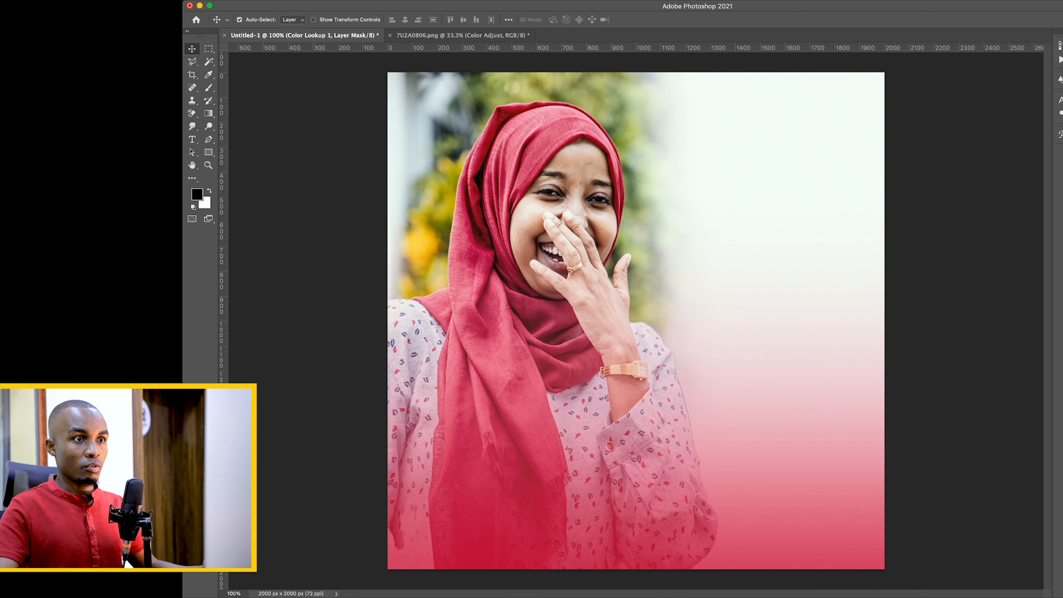
key("Down")
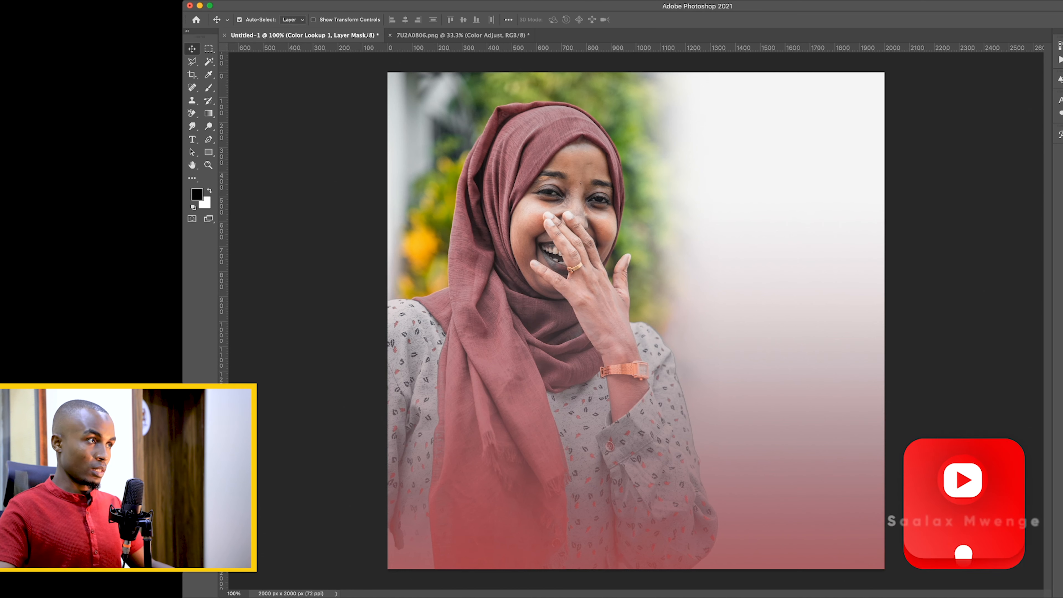
key("Down")
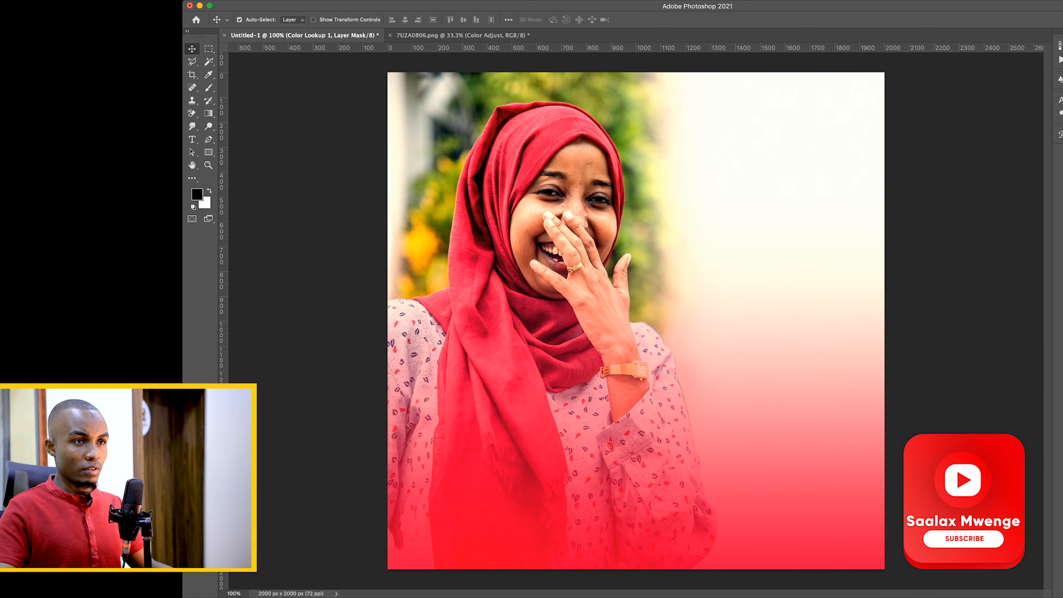
key("Down")
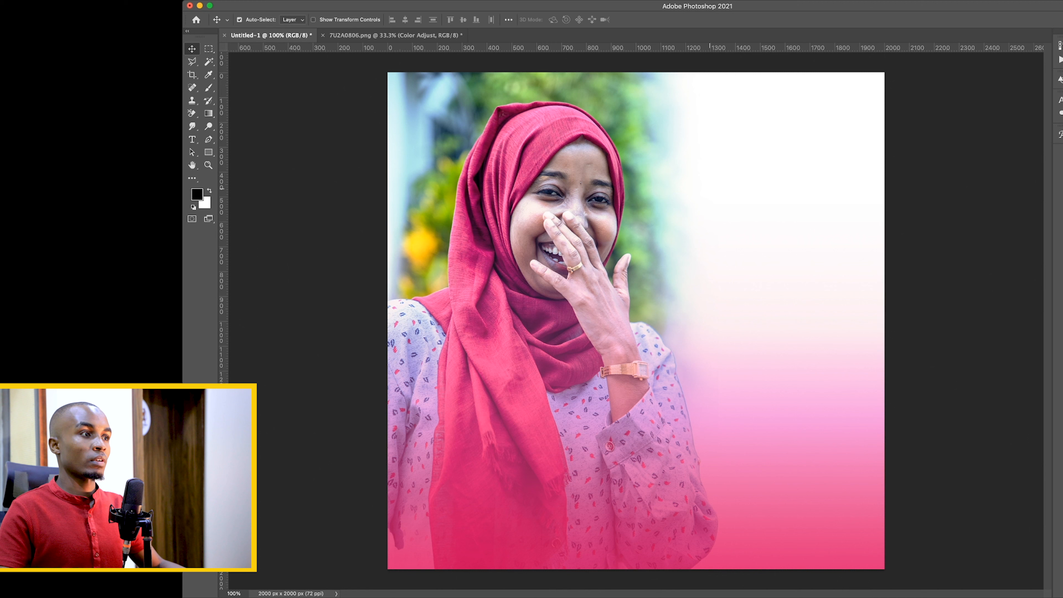
Step: Draw a tall 753×1187 px rectangle on the right with no fill and a red outline
left_click(208, 152)
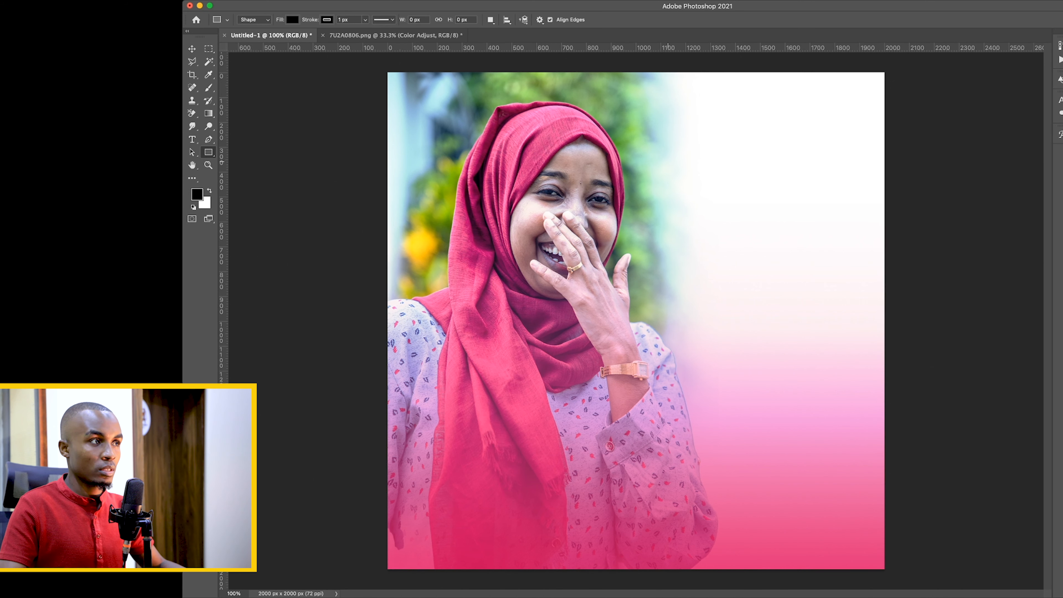
left_click_drag(715, 162, 873, 458)
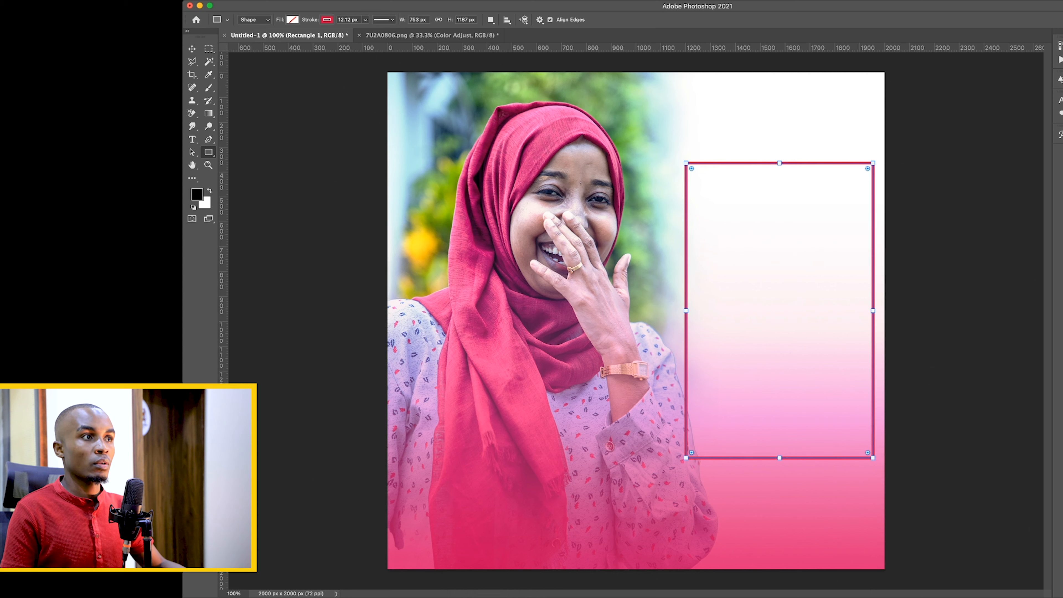
key("Escape")
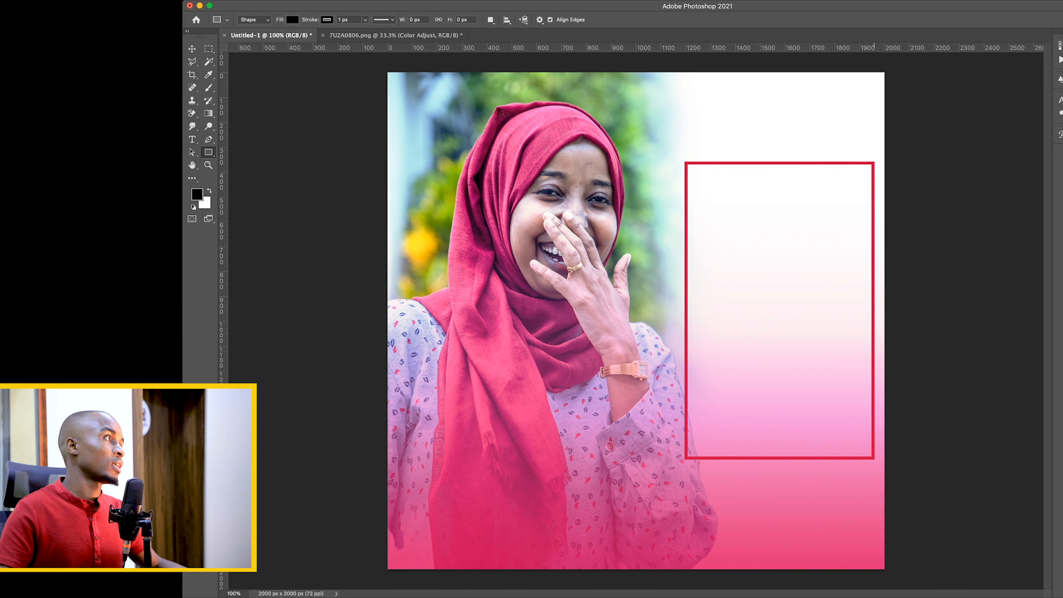
Step: Create a new horizontal text layer near the top right of the canvas
key("t")
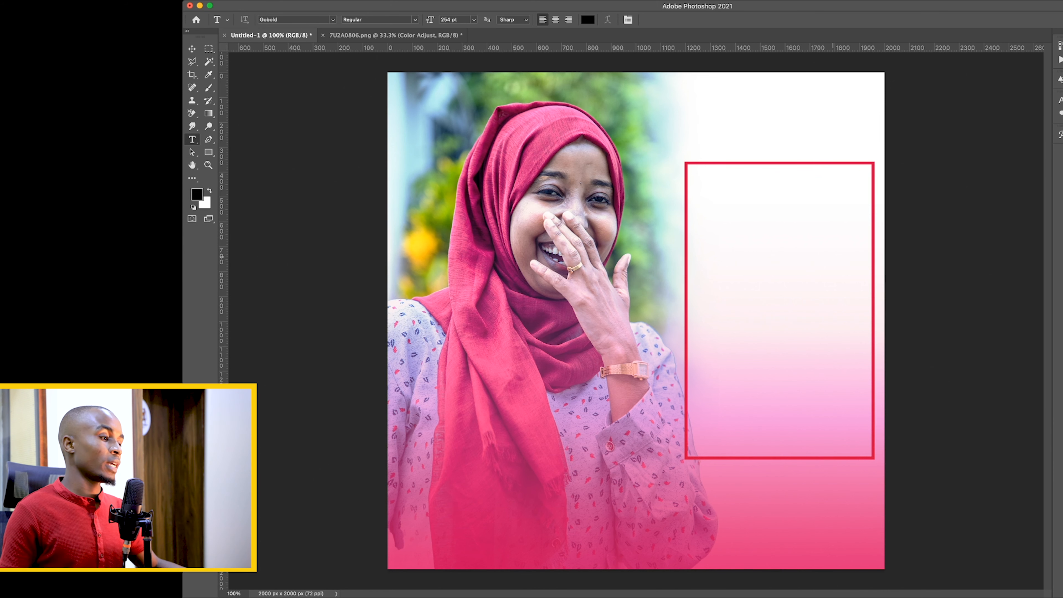
key("super+Tab")
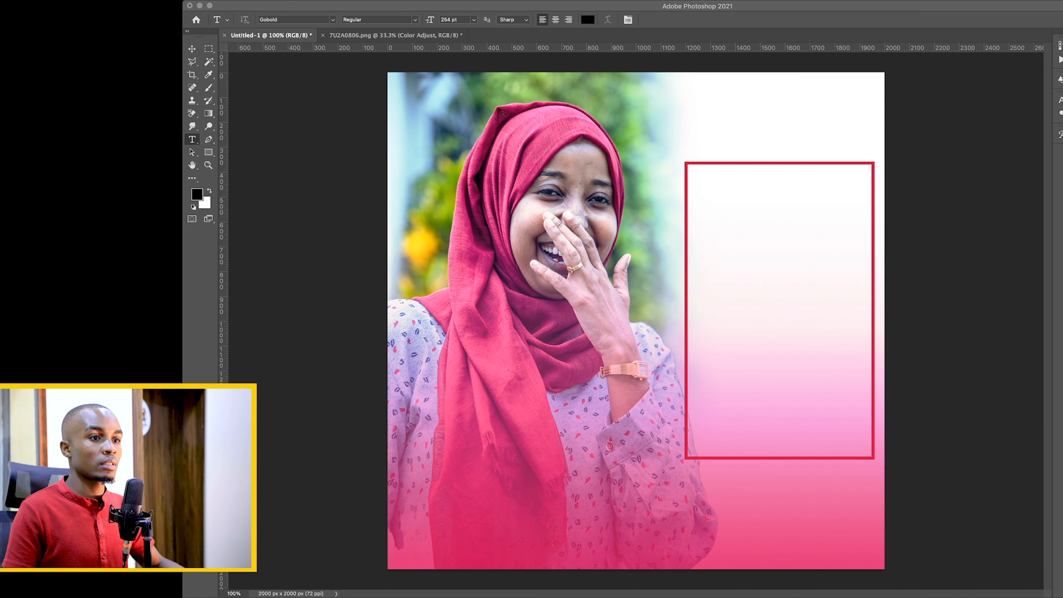
left_click(708, 127)
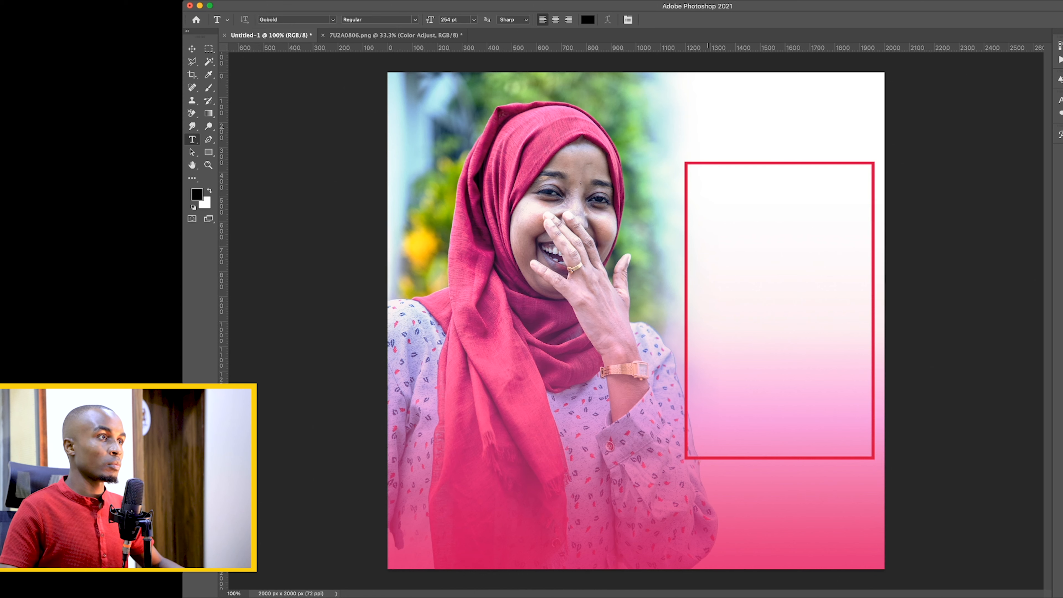
left_click(708, 128)
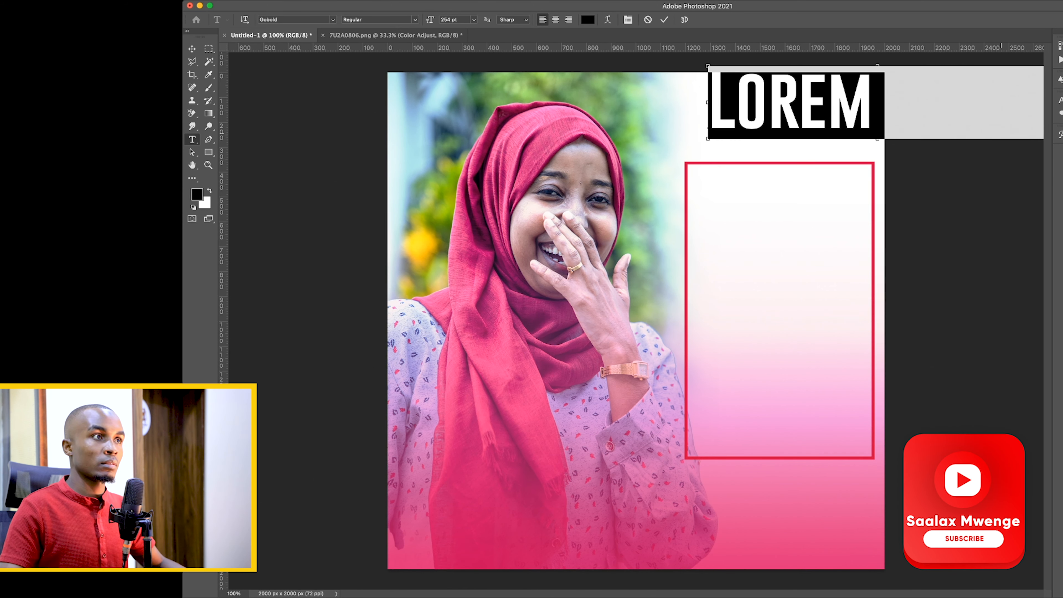
Step: Type the quote starting 'HERE'S' in a bold condensed font and drag it into the red frame
type("HERE'S")
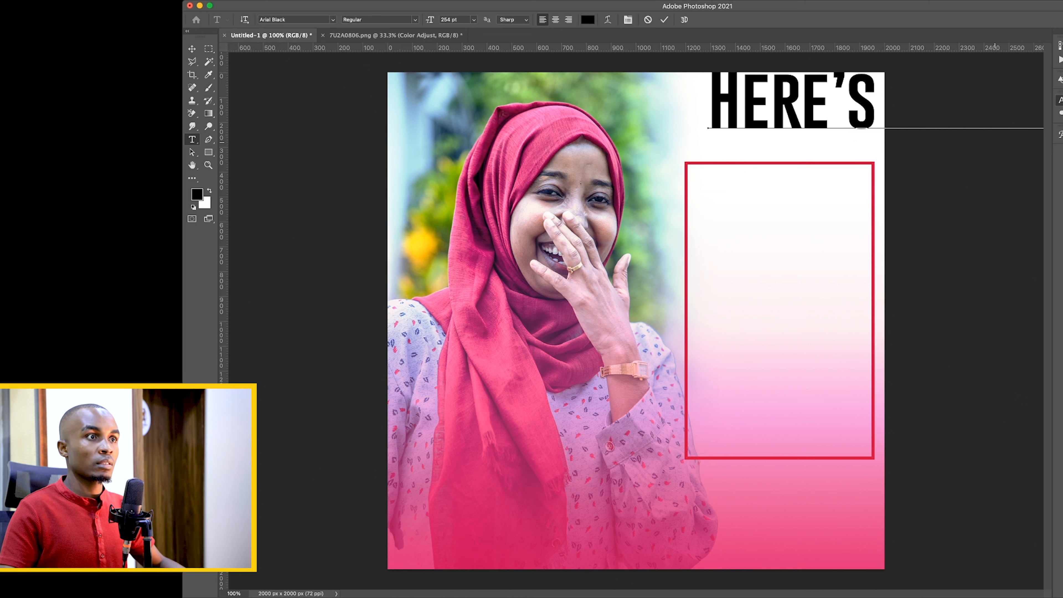
key("Down")
key("Down")
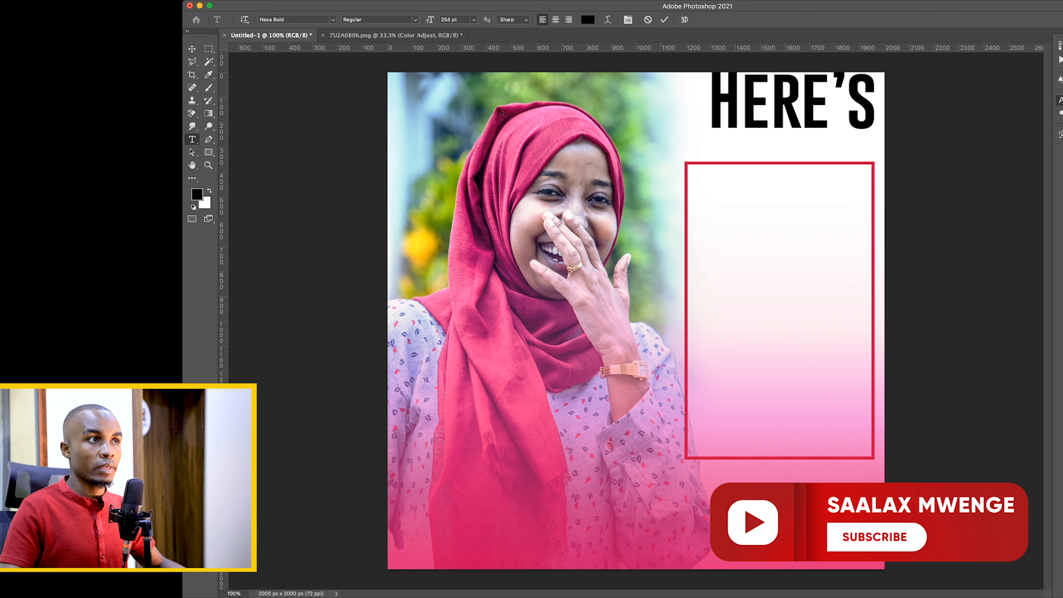
key("super+Return")
key("v")
left_click_drag(780, 113, 728, 252)
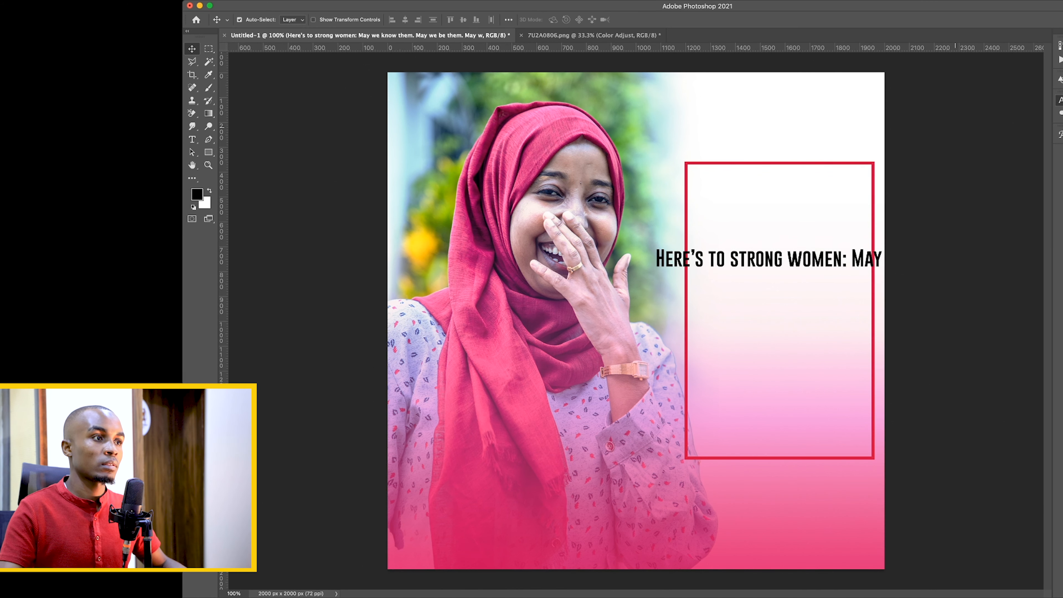
Step: Break the quote onto new lines at 'May' and 'them.', then shift it right and up
double_click(874, 259)
left_click(850, 256)
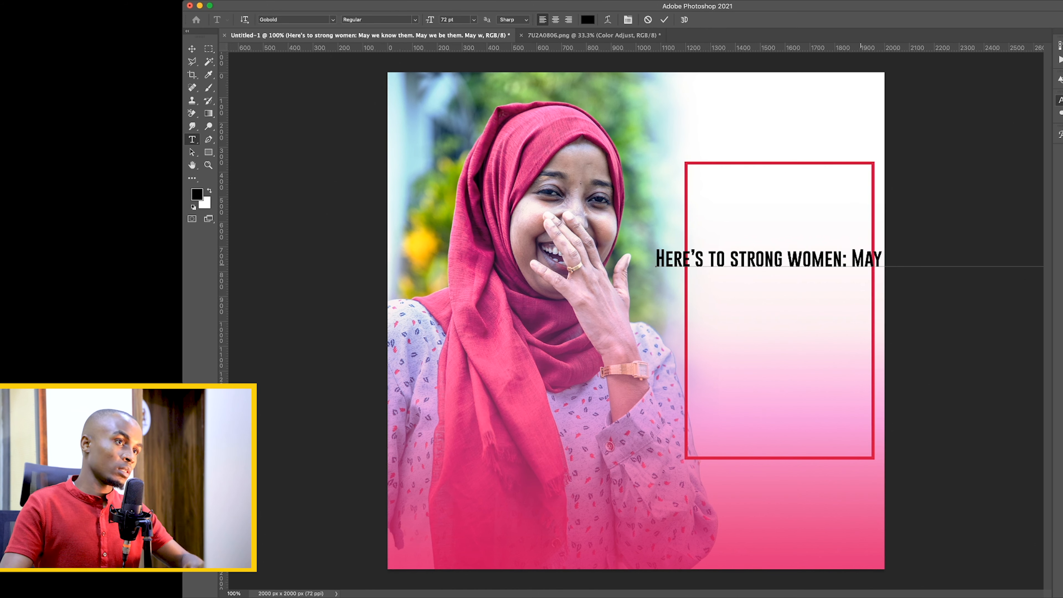
key("Return")
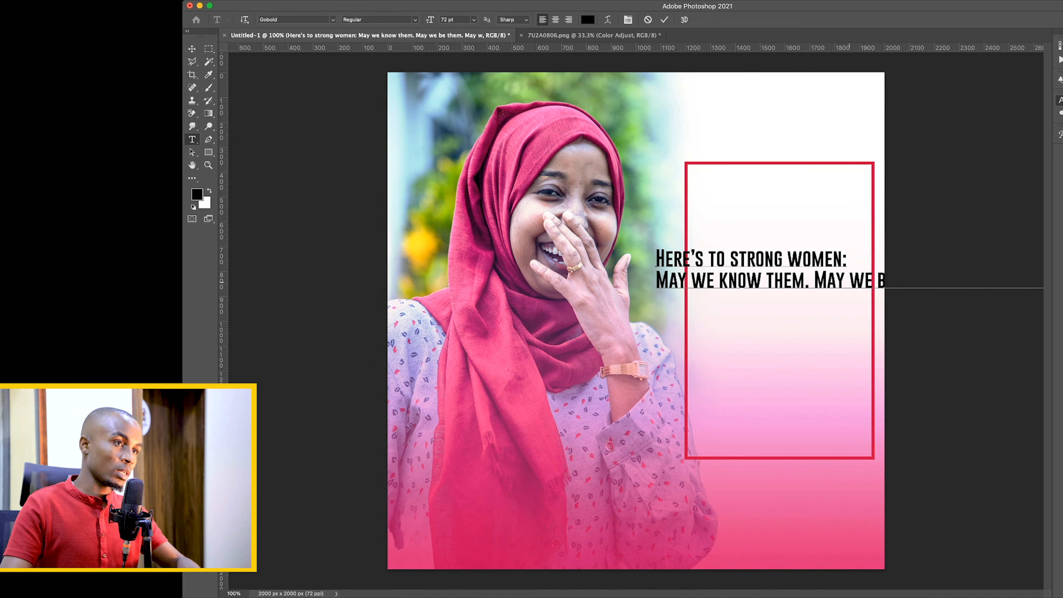
left_click(861, 302)
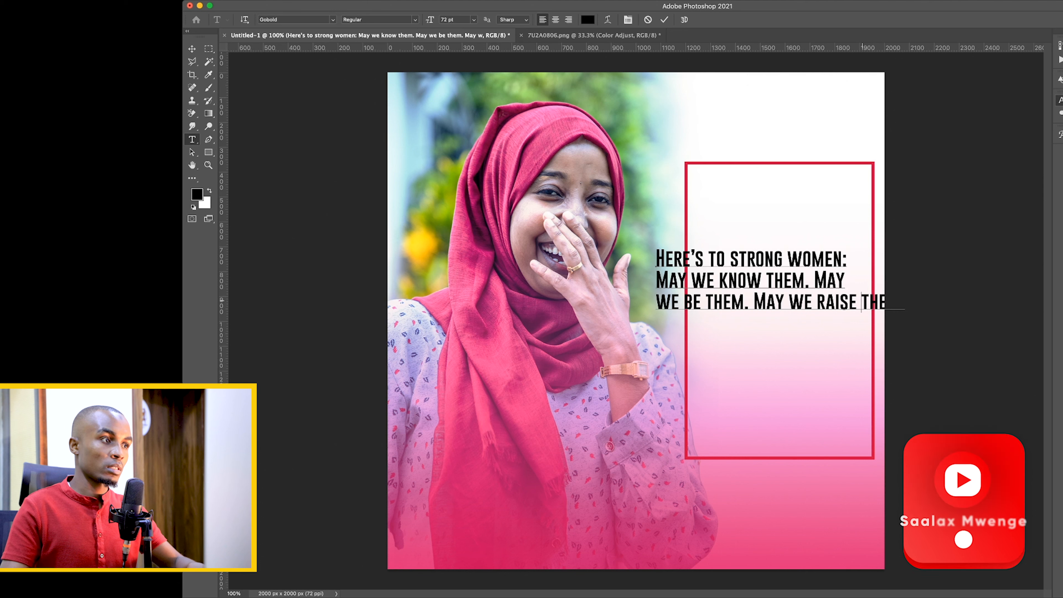
key("Return")
key("super+Return")
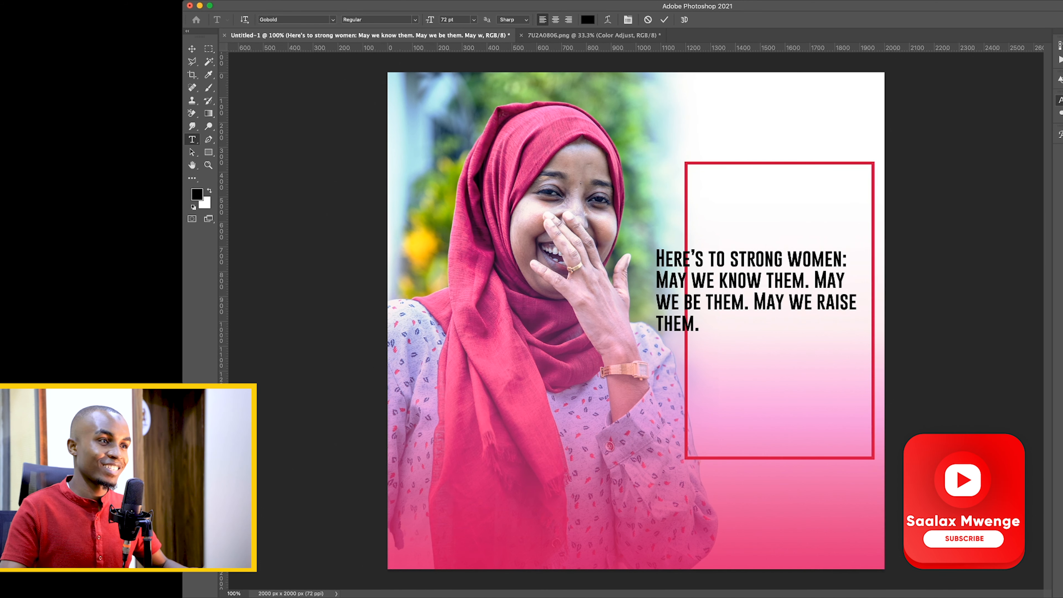
key("v")
left_click_drag(821, 278, 841, 258)
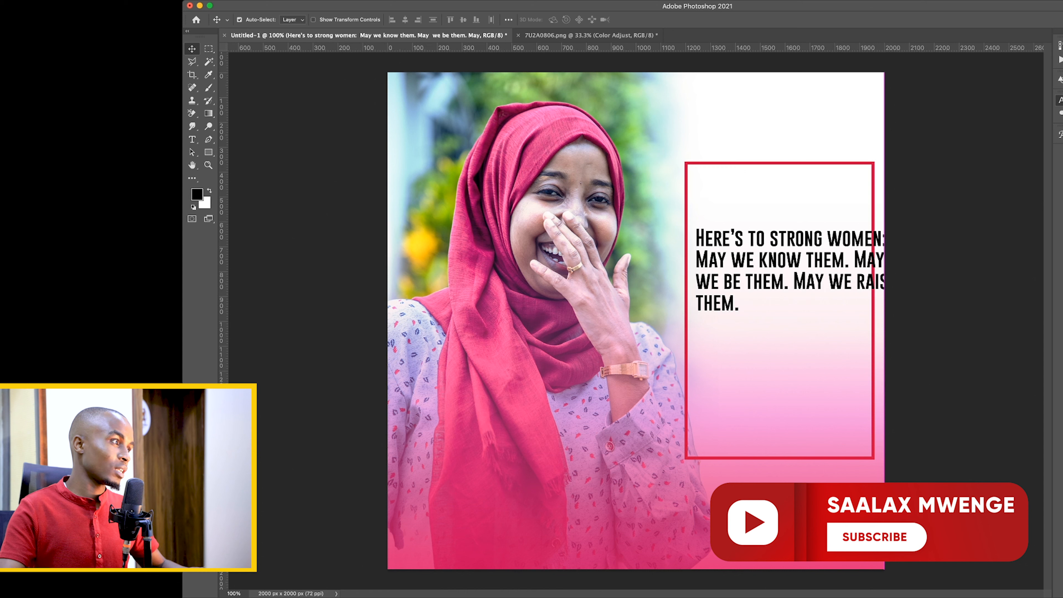
Step: Append 'To tell a woman everything she cannot do', breaking lines before 'everything' and after 'cannot'
key("super+Tab")
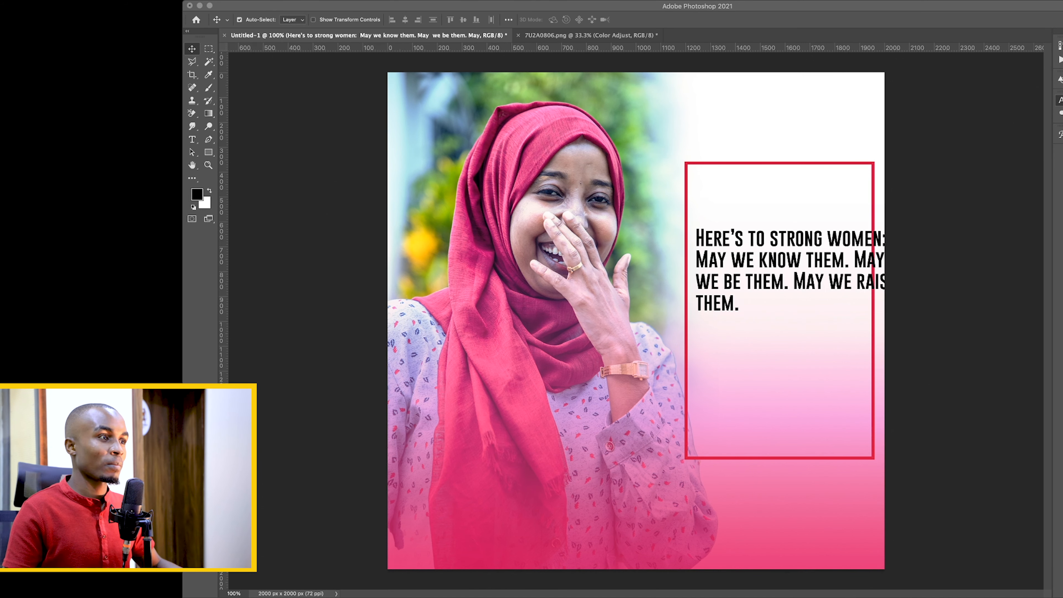
key("super+Tab")
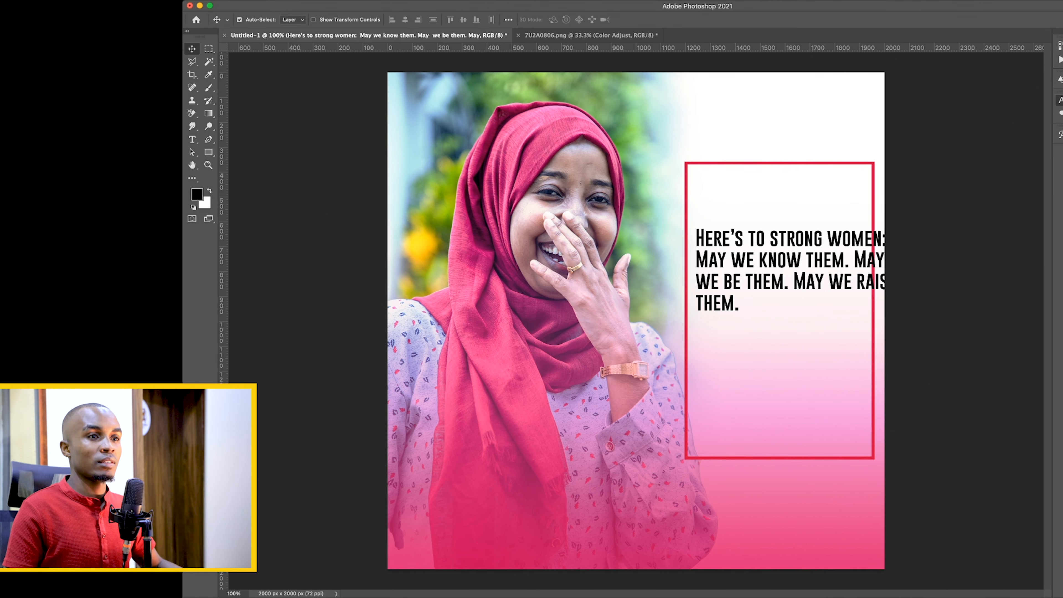
double_click(786, 282)
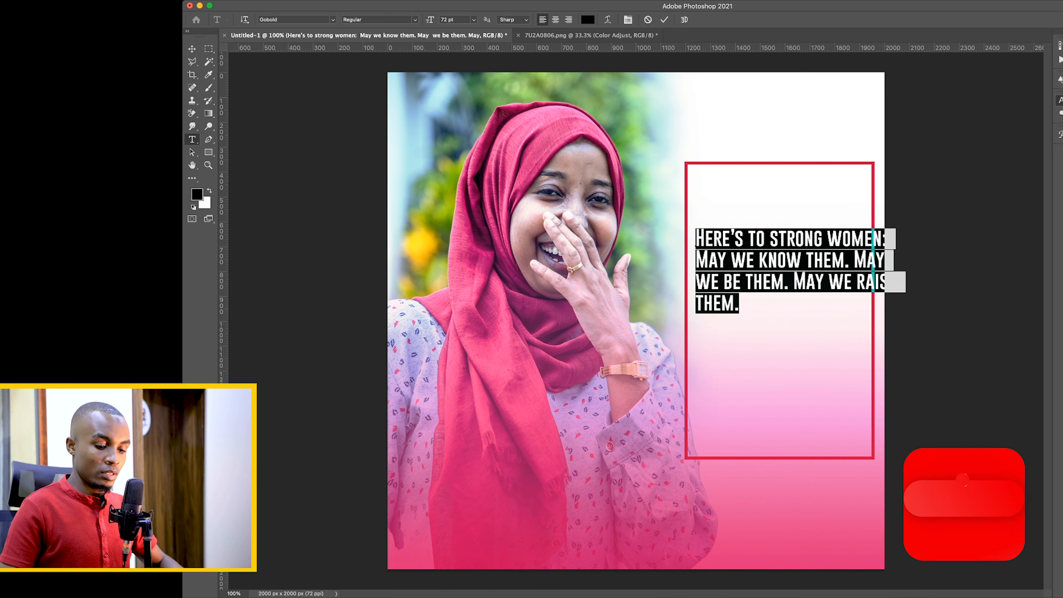
left_click(873, 268)
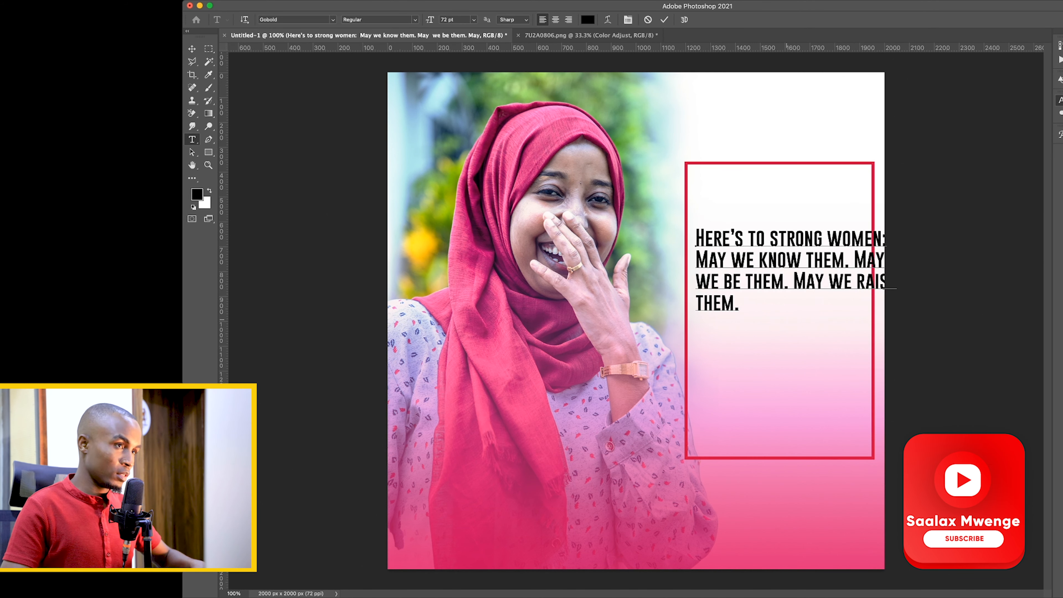
key("super+v")
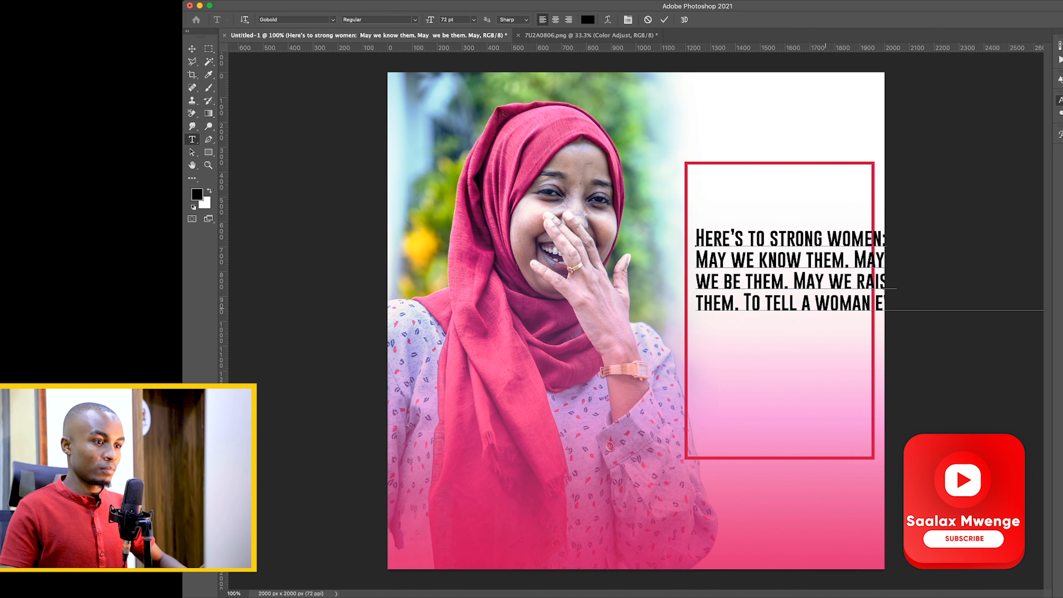
left_click(875, 305)
key("Return")
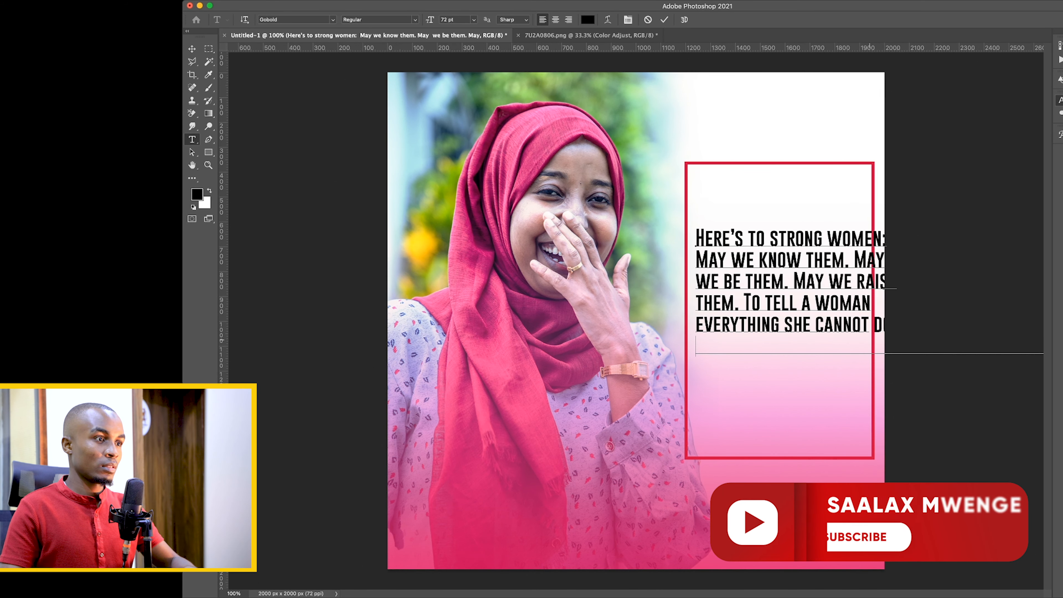
key("Return")
Step: Break the line before 'what she can' and delete the attribution and closing quote mark
left_click(832, 347)
key("Return")
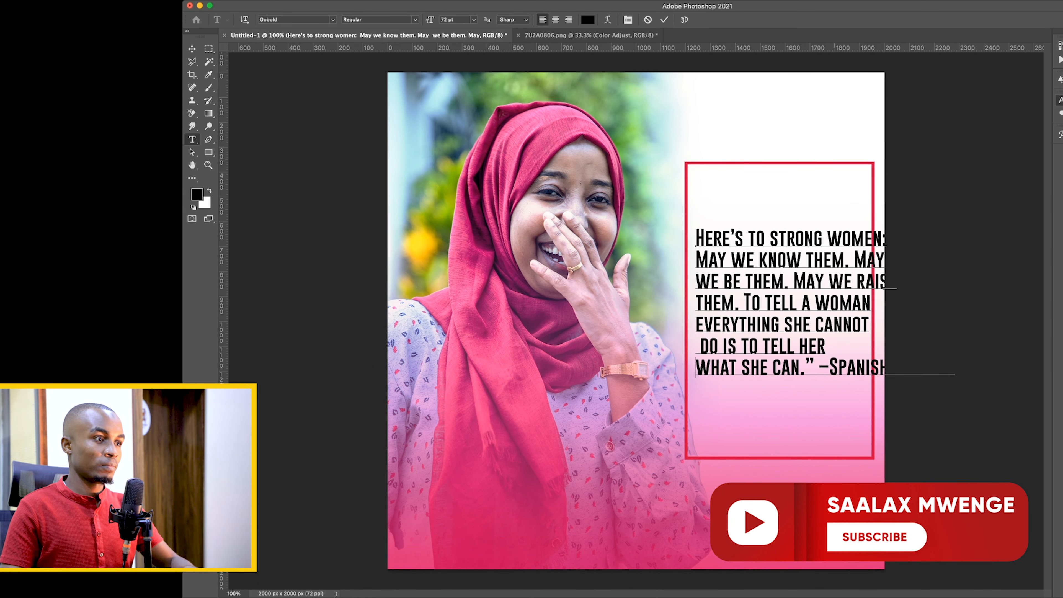
left_click_drag(819, 368, 952, 368)
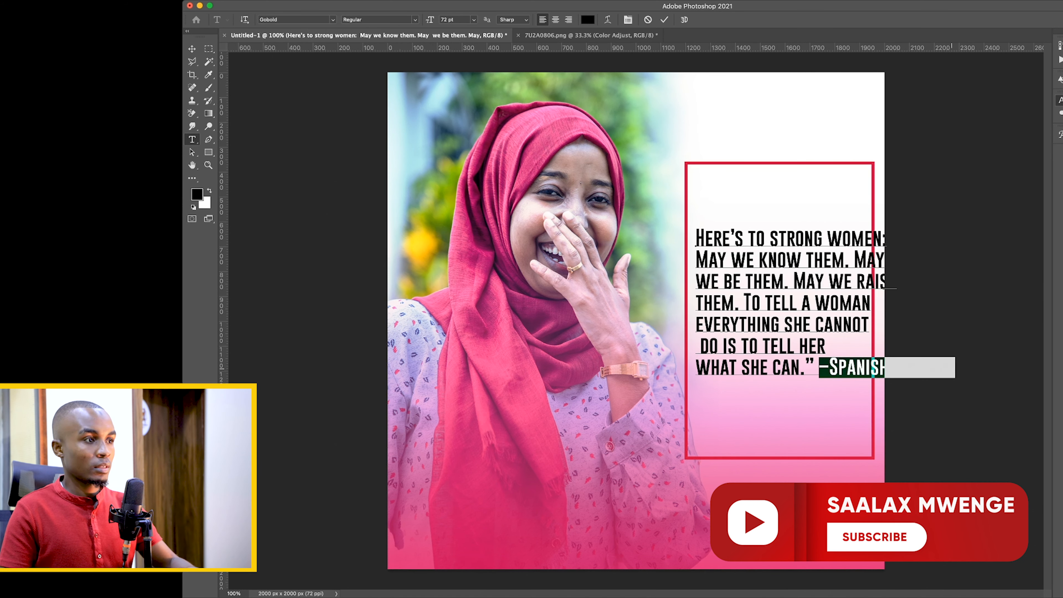
key("BackSpace")
key("shift+Left")
key("shift+Left")
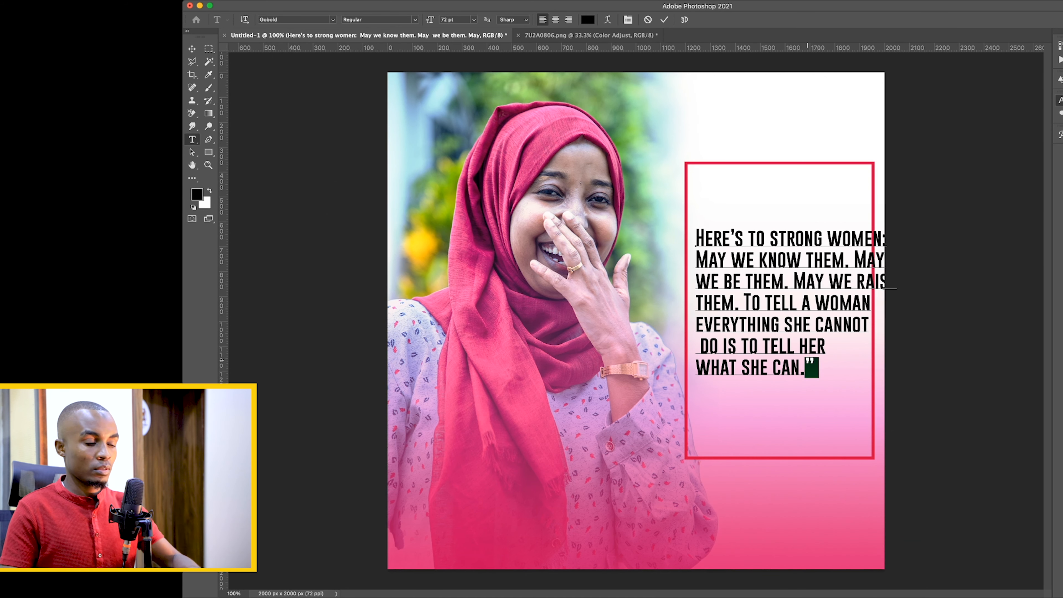
key("Left")
key("Delete")
Step: Scale the quote text down to 80.29% so it fits inside the frame
key("super+Return")
key("super+t")
left_click_drag(901, 303, 861, 303)
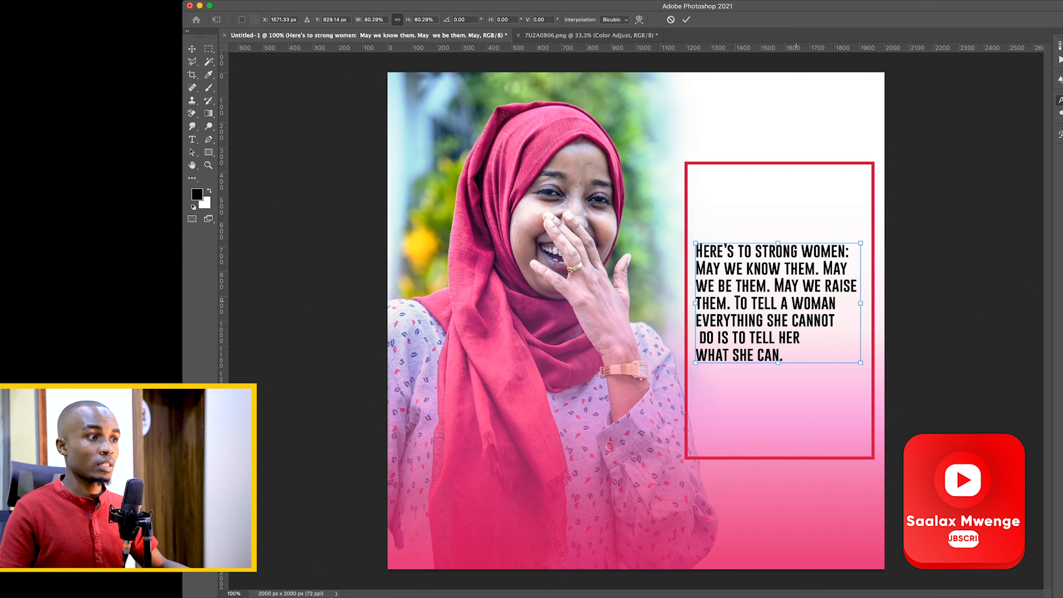
Step: Widen the quote slightly and move it up within the red frame
left_click_drag(863, 304, 864, 303)
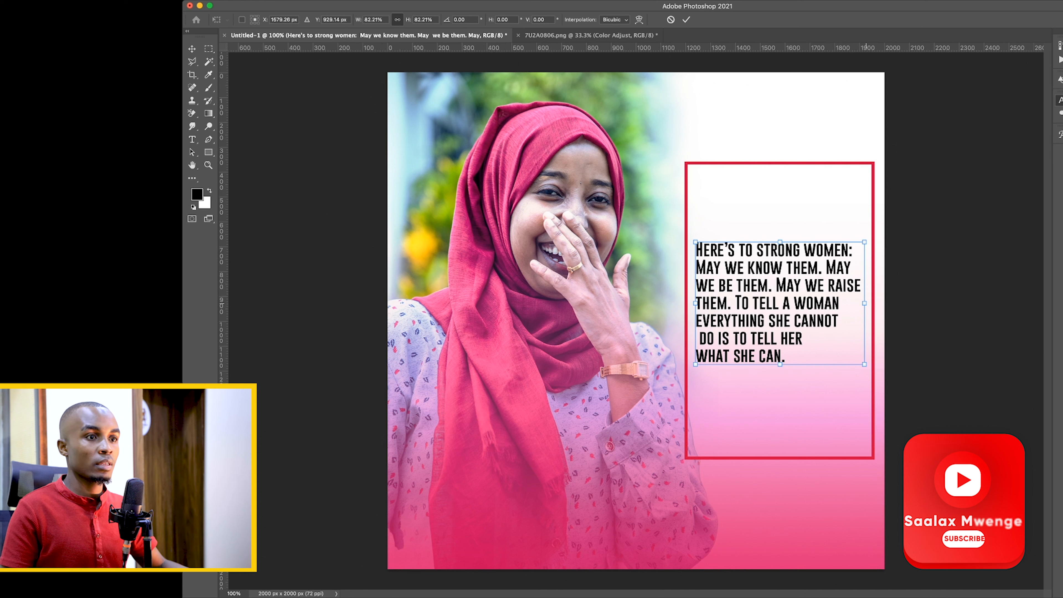
key("Return")
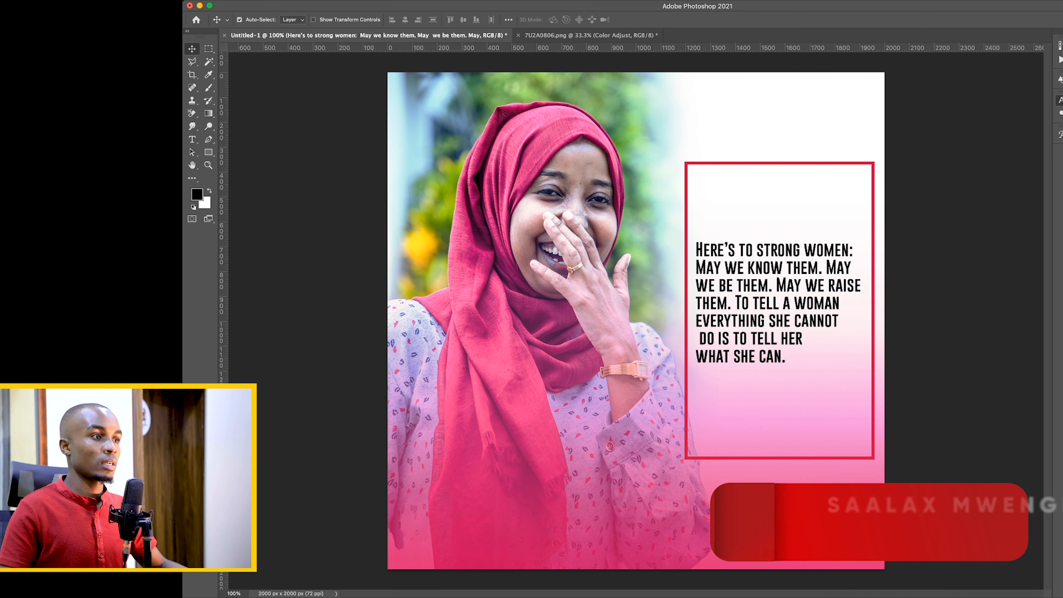
left_click_drag(799, 270, 799, 217)
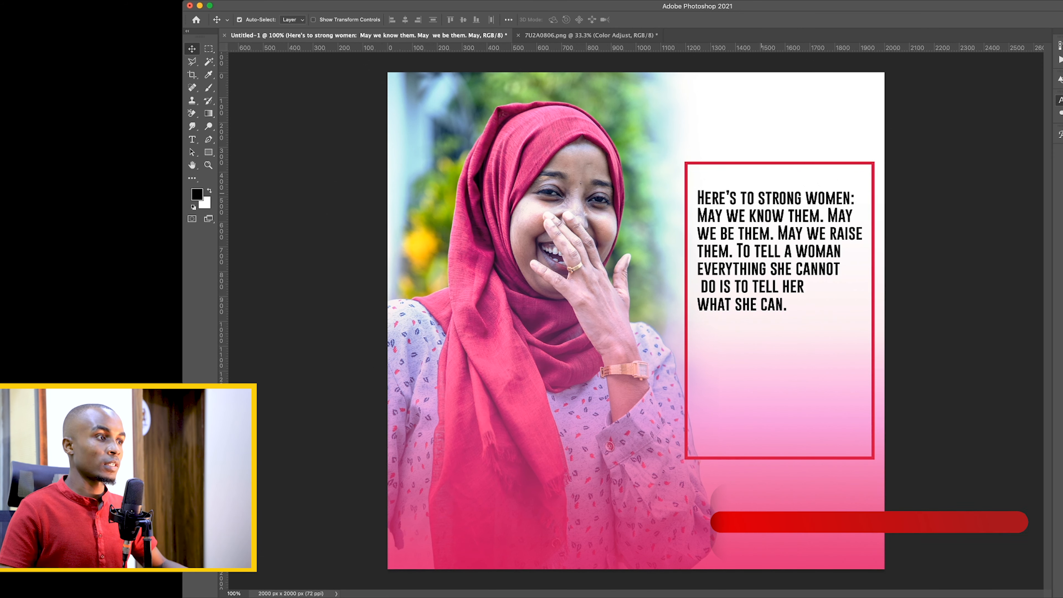
Step: Delete the stray leading space before 'do is to tell her'
double_click(707, 286)
left_click(704, 287)
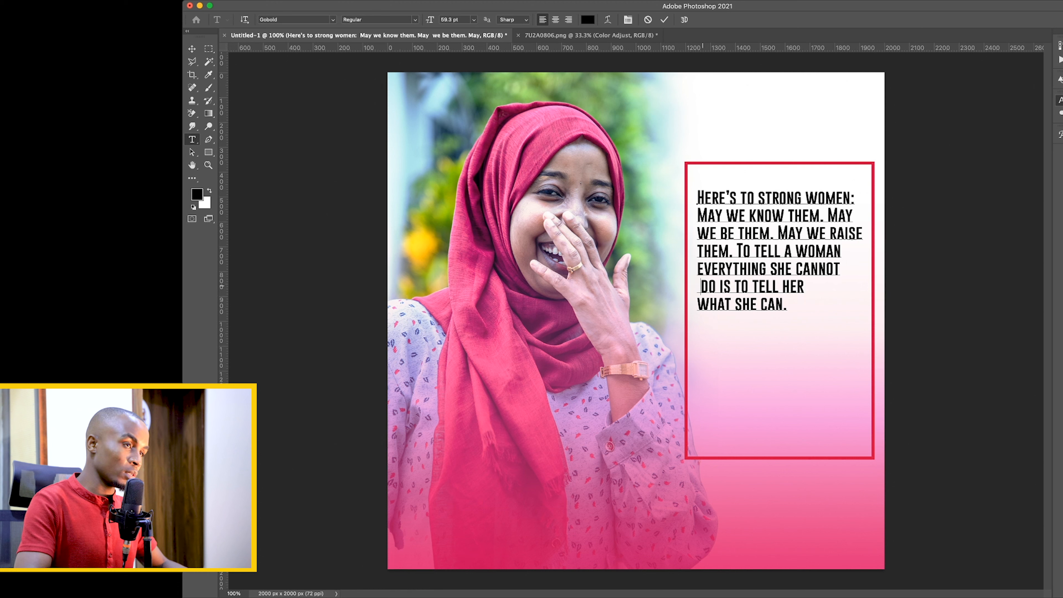
key("BackSpace")
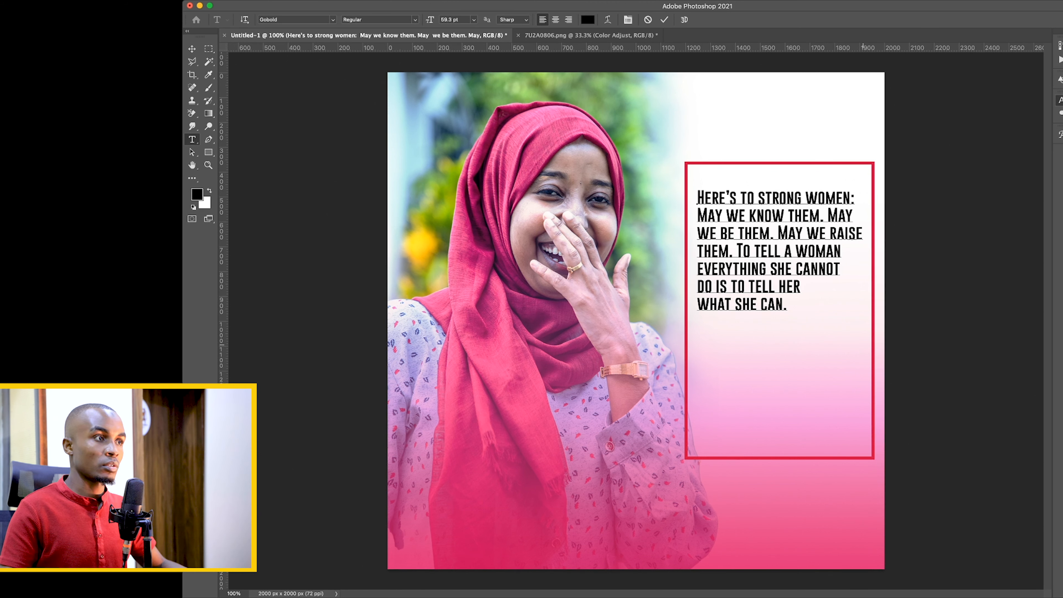
key("super+Return")
key("v")
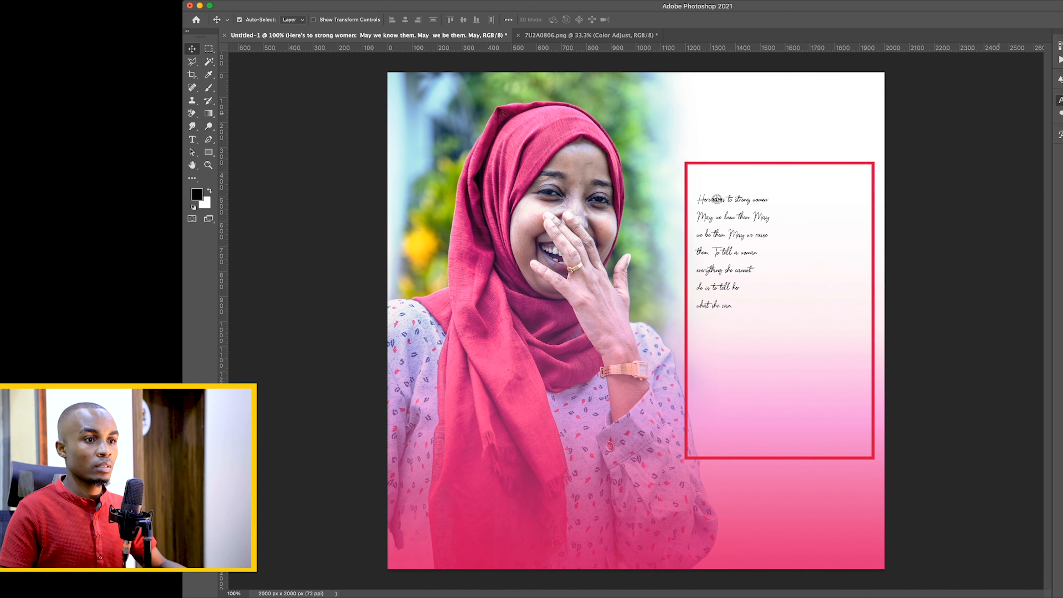
Step: Cycle through font families and set the quote in a light condensed sans-serif
key("Down")
key("Down")
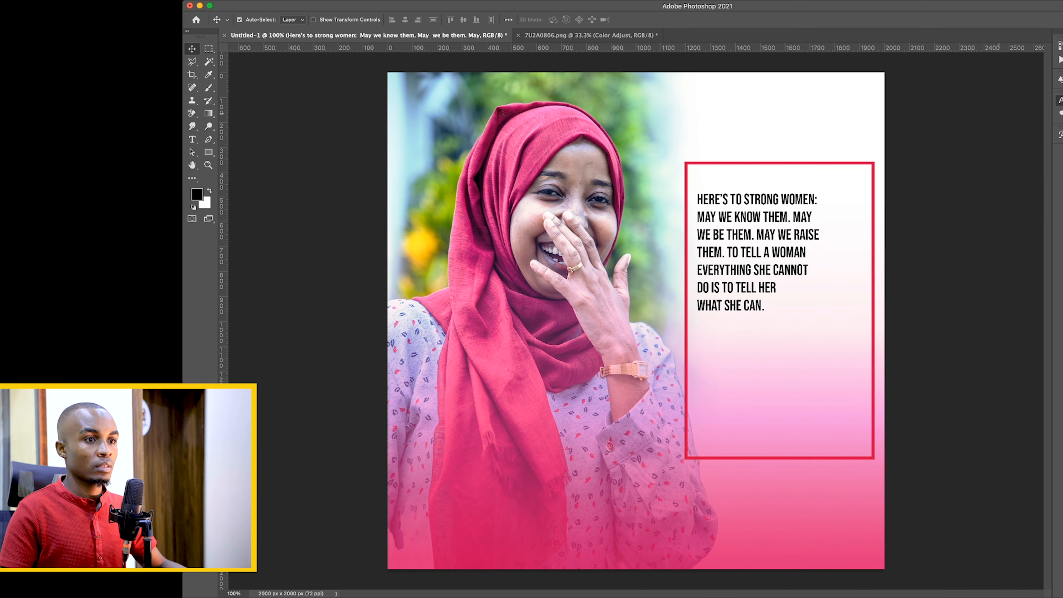
key("Up")
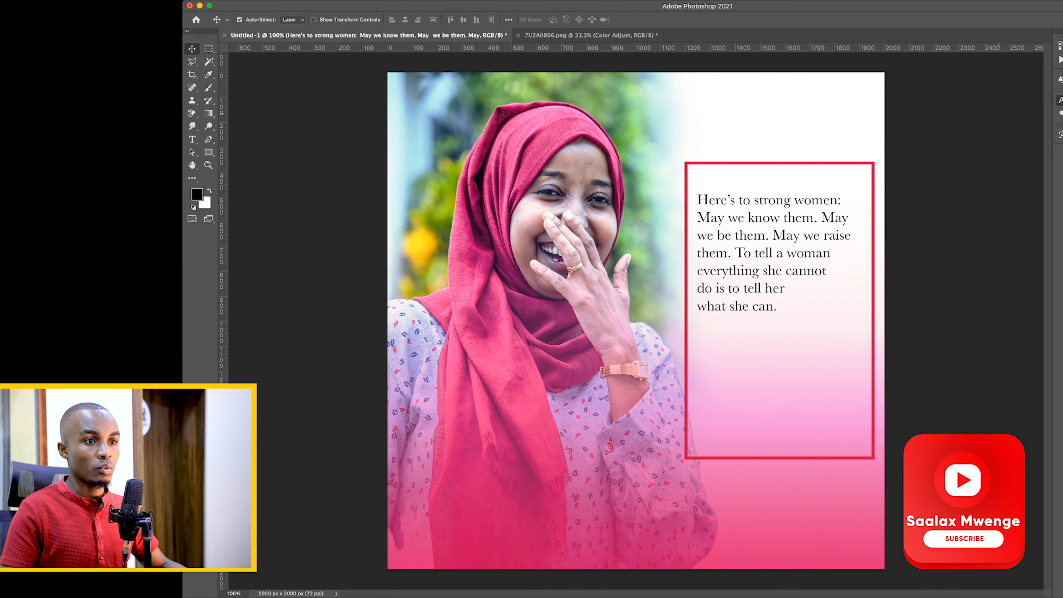
key("Down")
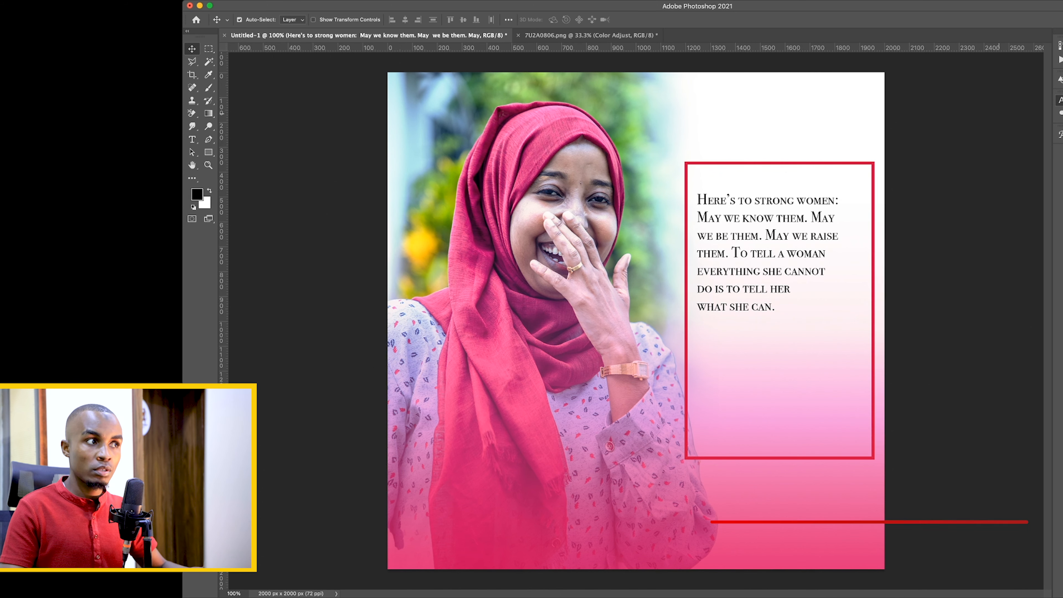
key("Down")
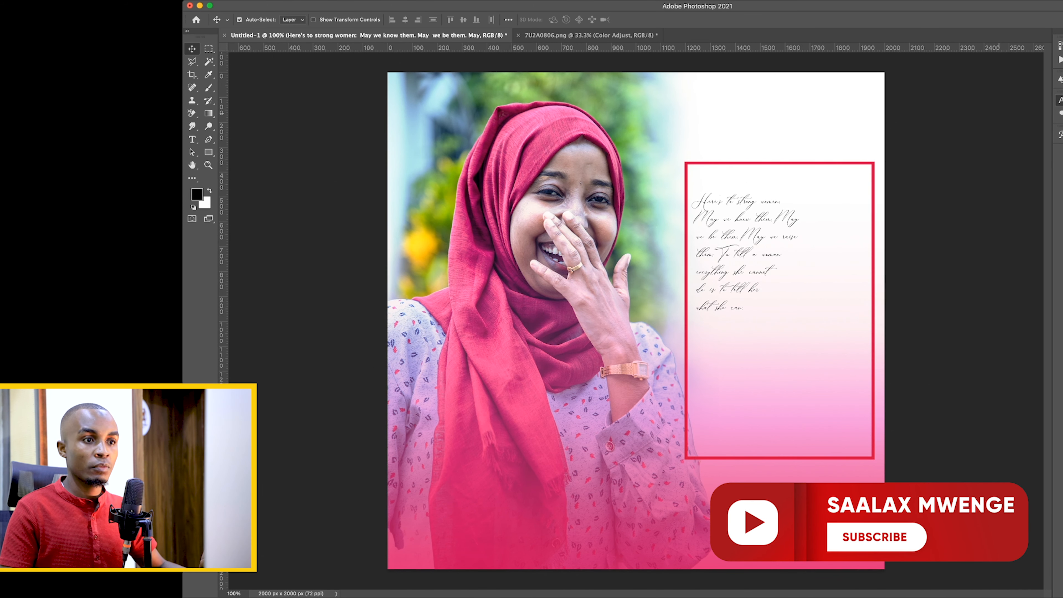
key("Down")
key("Down")
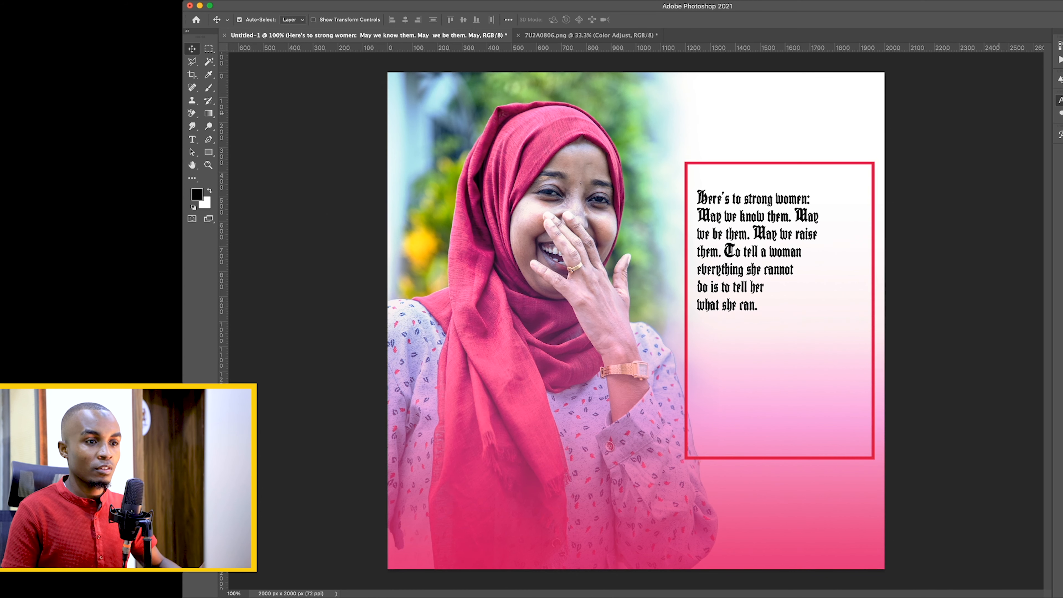
key("Down")
key("Down")
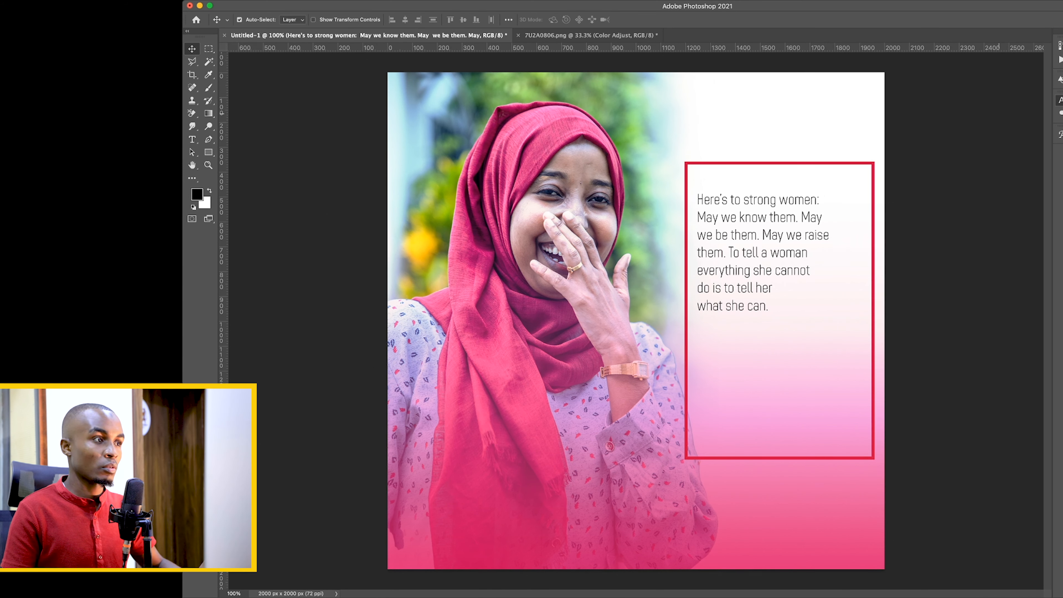
key("super+t")
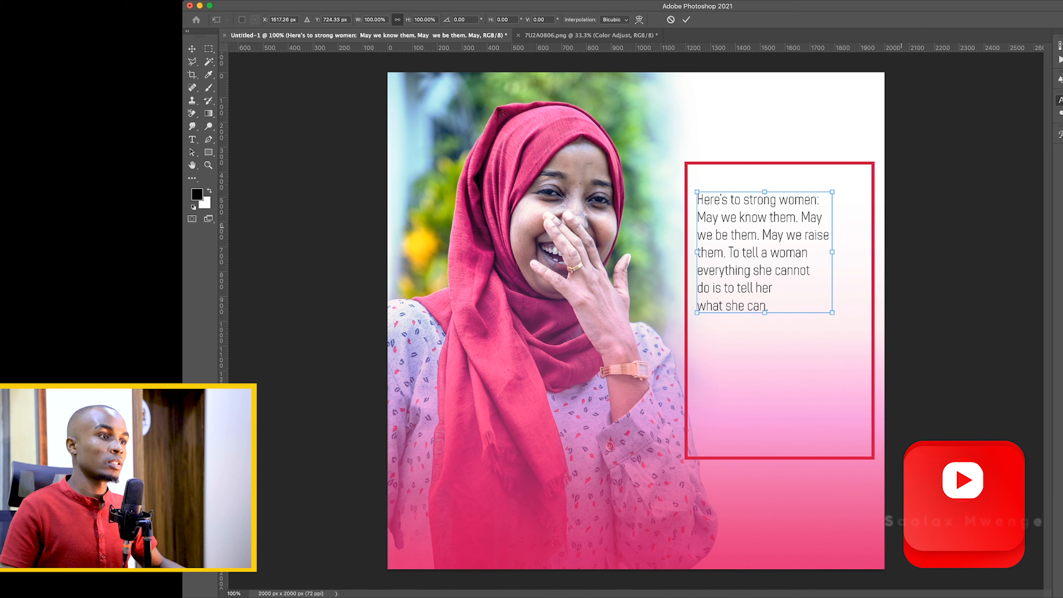
Step: Scale the quote up to about 130% and align it with the frame's left side
left_click_drag(832, 251, 873, 252)
key("Return")
left_click_drag(781, 301, 781, 306)
key("Right")
key("Right")
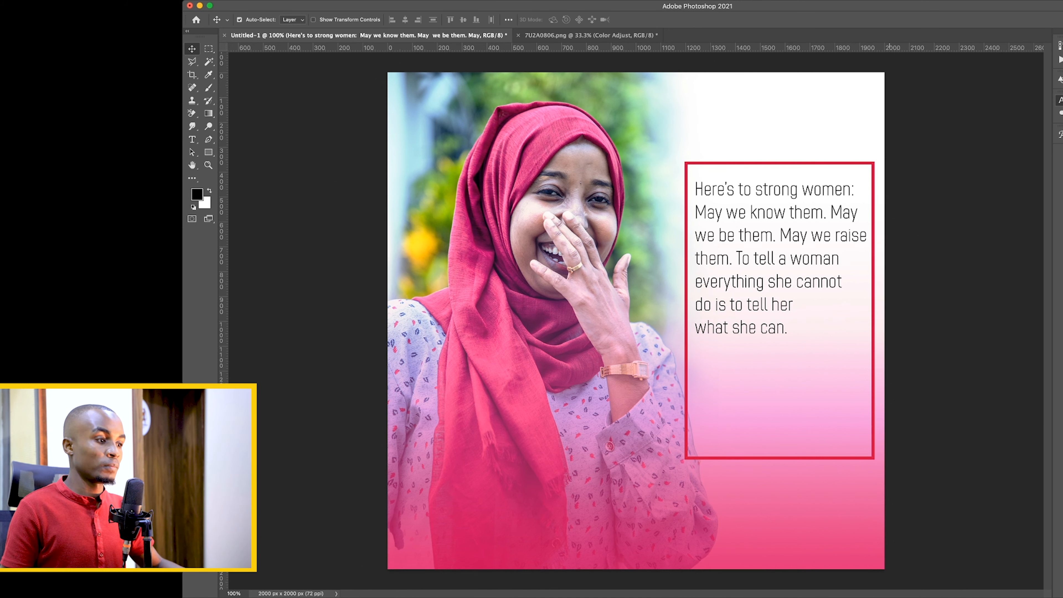
Step: Drag Rectangle 1's bottom edge up to just below the line 'what she can.'
left_click(811, 458)
key("super+t")
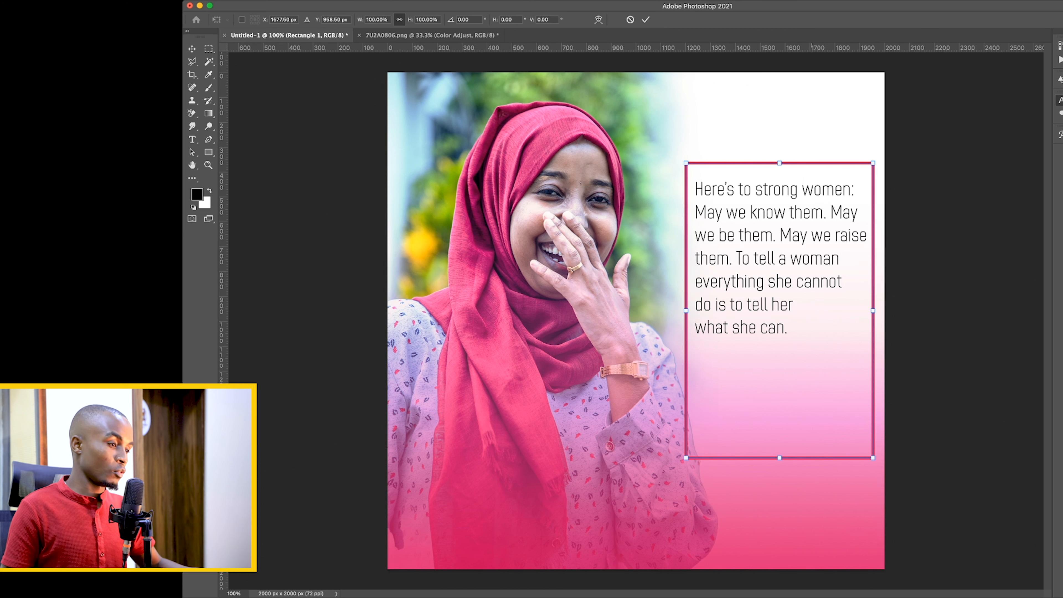
left_click_drag(780, 458, 779, 357)
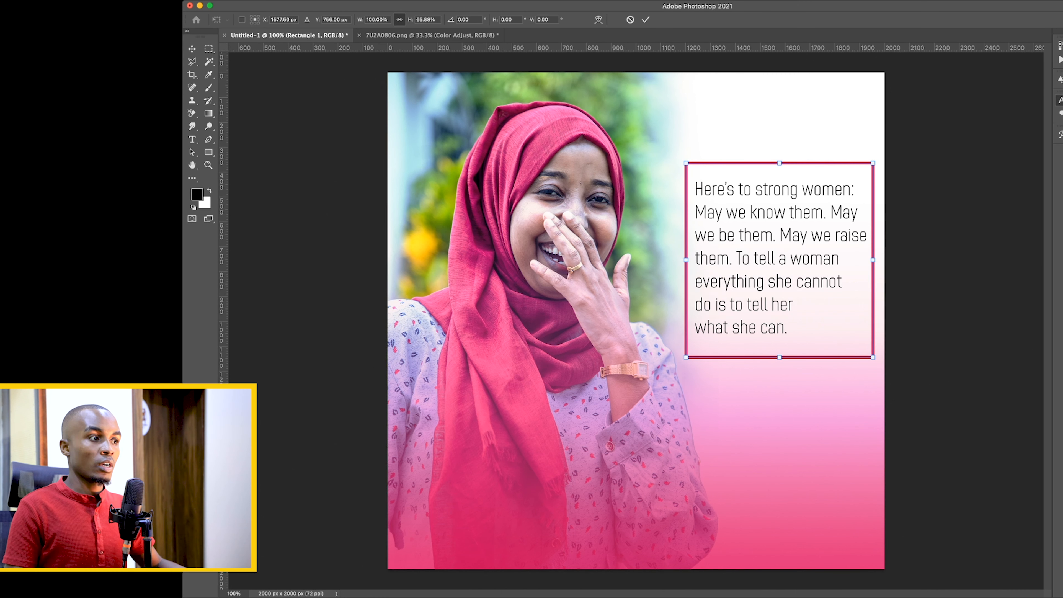
key("Return")
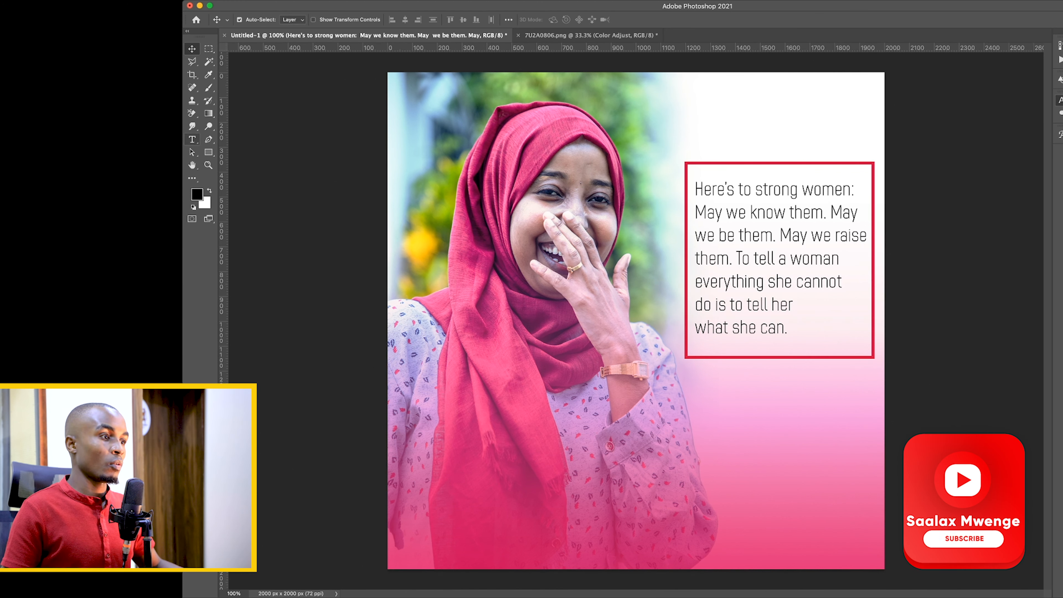
Step: Add a text line below the red frame with a dash followed by the quote author's name
left_click(192, 139)
left_click(756, 382)
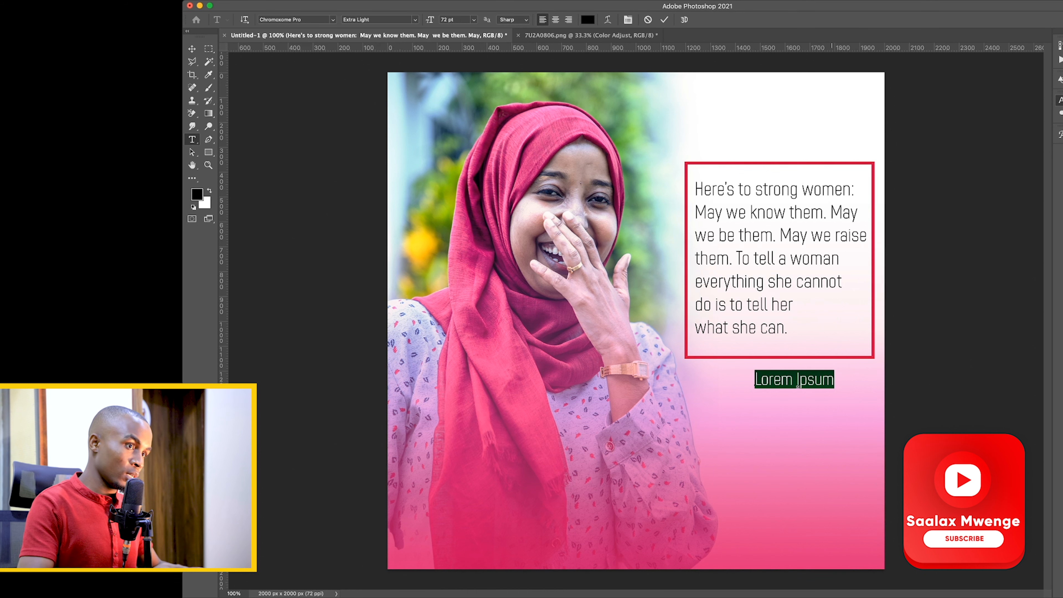
key("BackSpace")
type("-Ham ")
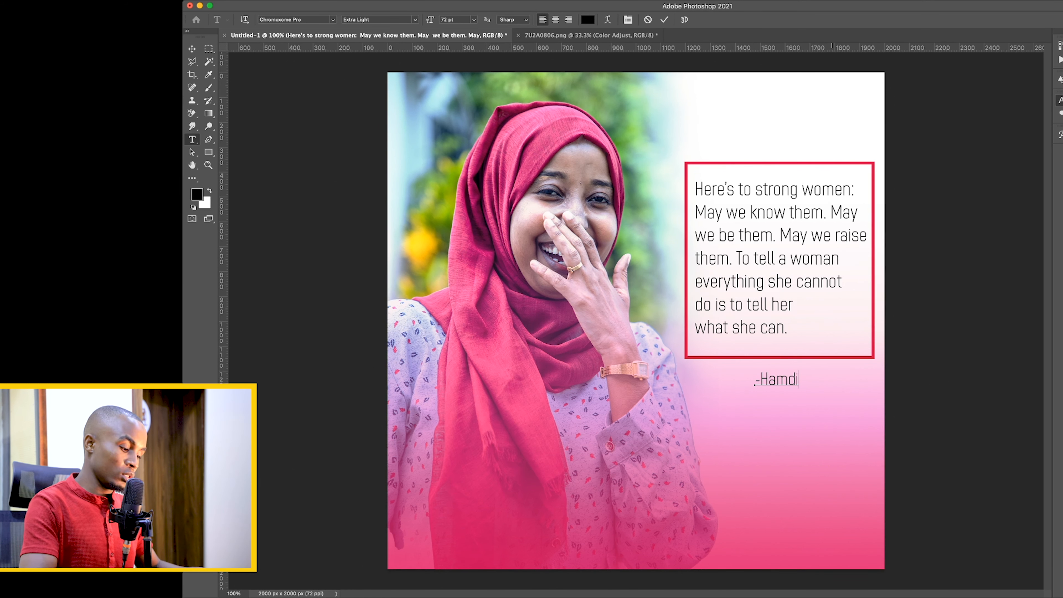
type(" Jirowdi")
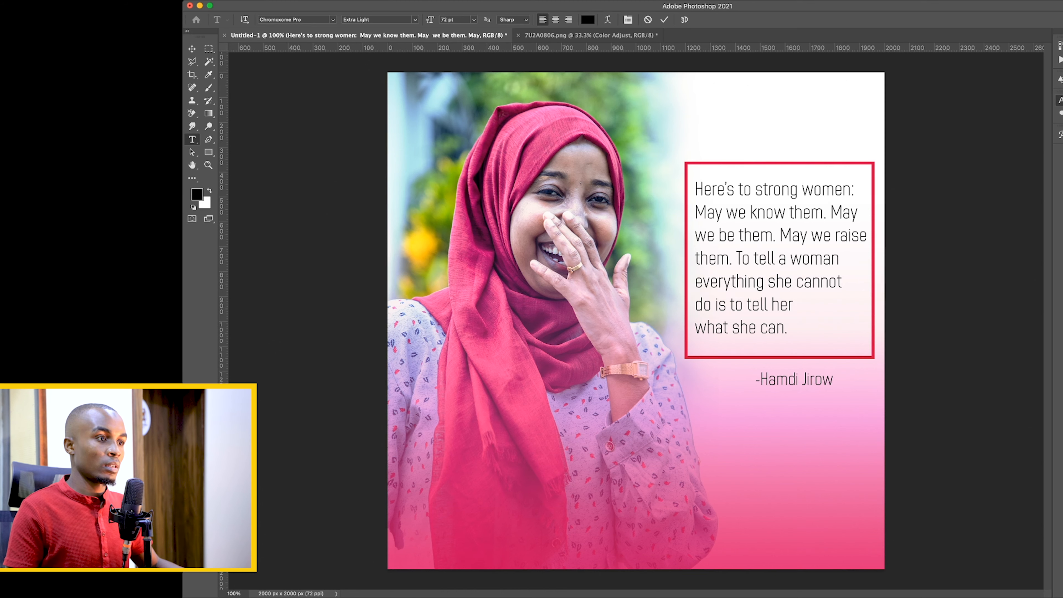
left_click_drag(833, 379, 822, 379)
key("super+Return")
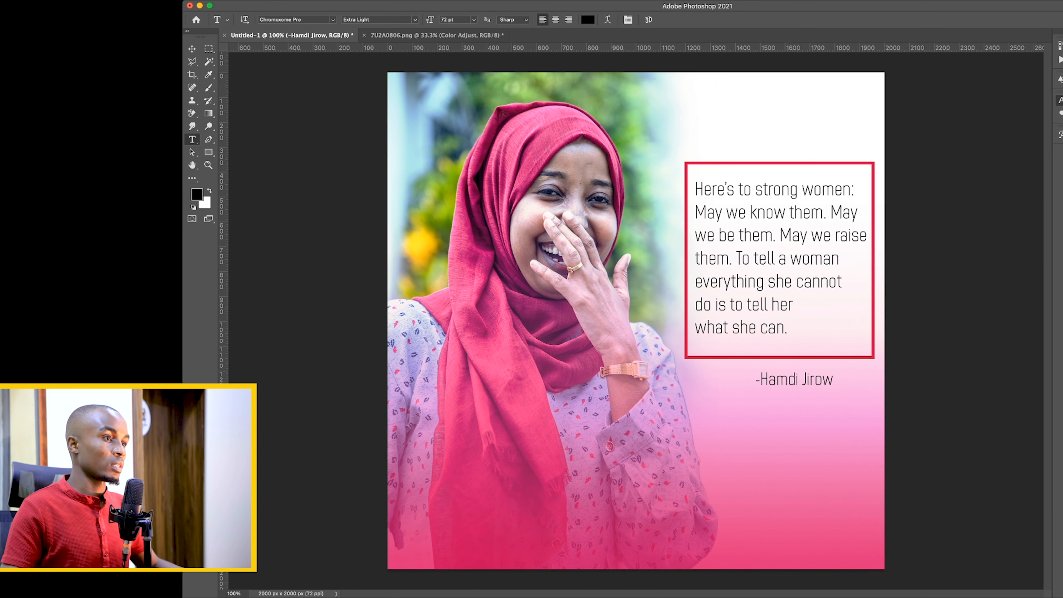
Step: Move the credit line so it sits just under the frame, aligned with its right edge
left_click(192, 48)
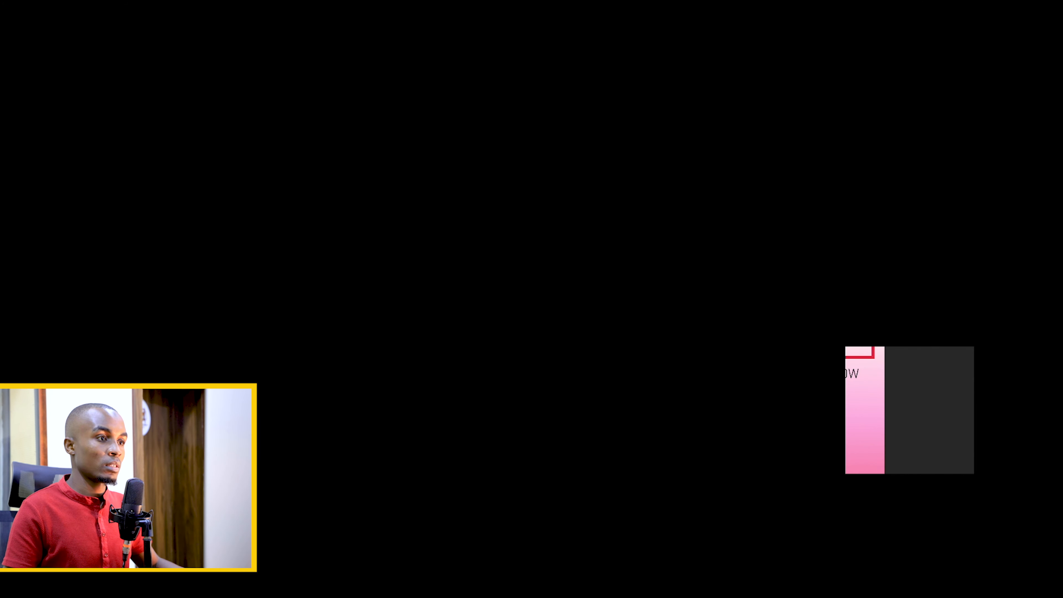
left_click_drag(812, 379, 850, 372)
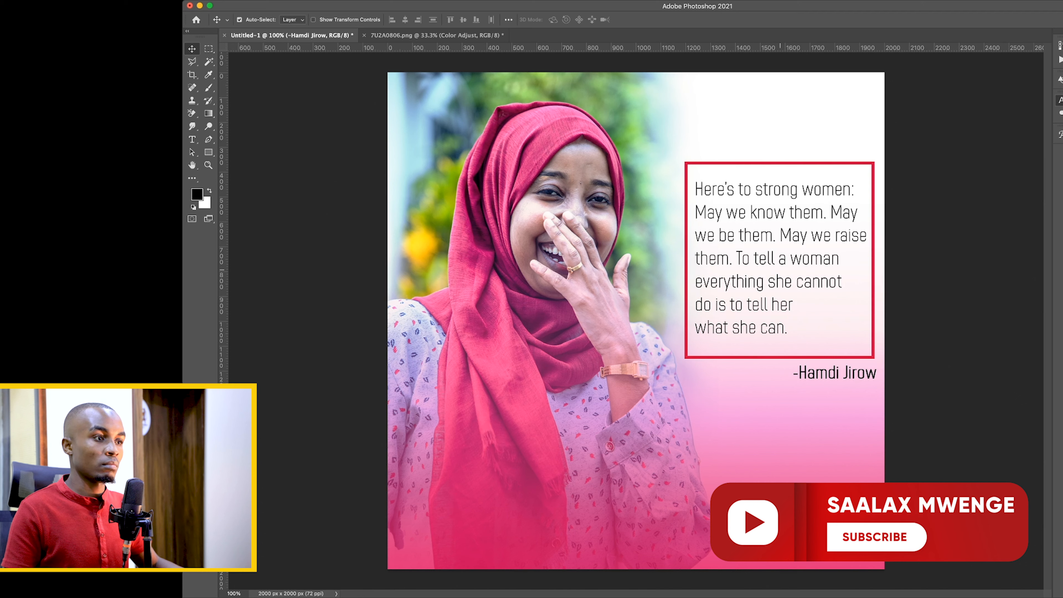
left_click_drag(843, 379, 838, 379)
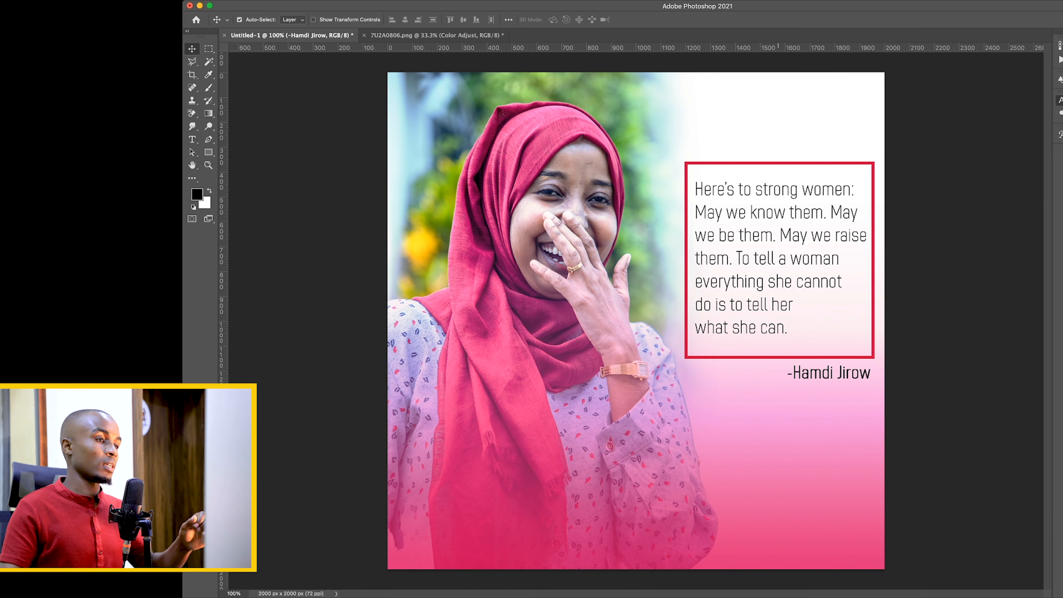